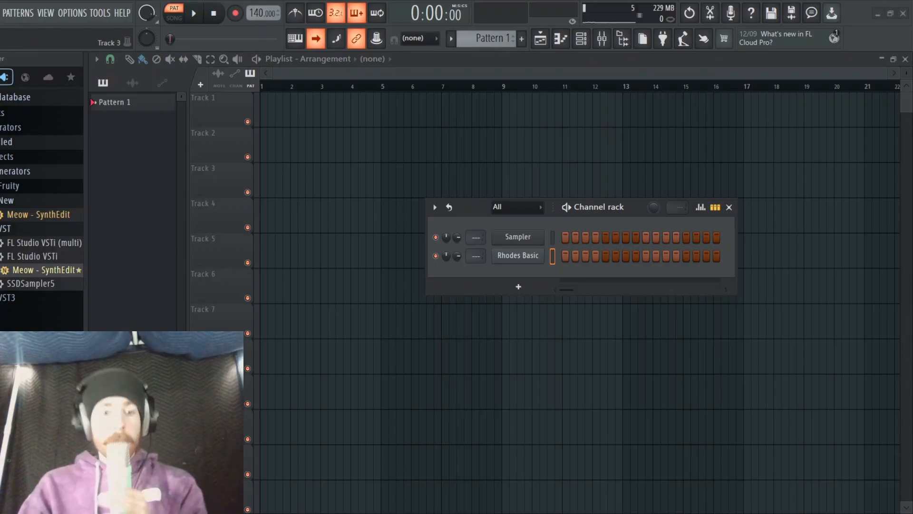
Start a new project with the 808 drum and FLEX Bass channels and clear the first step of 808 Kick
{"action": "key", "text": "ctrl+n"}
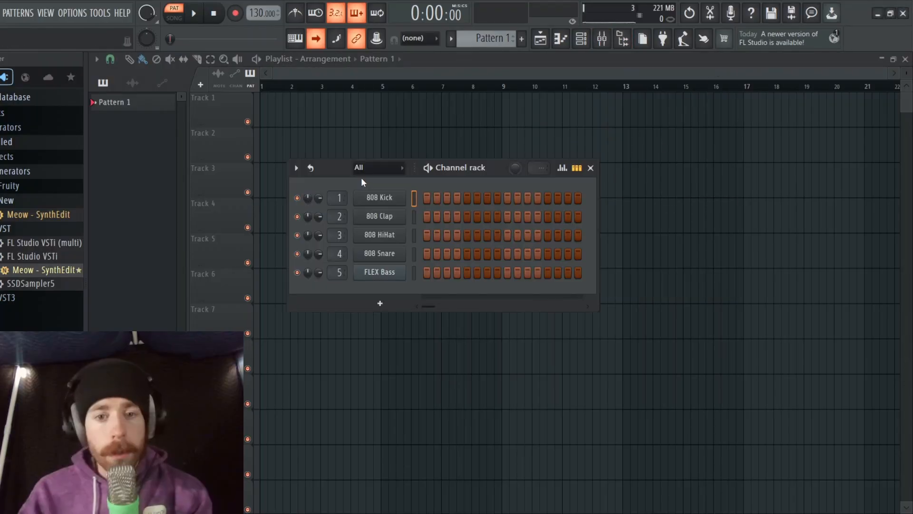
{"action": "left_click_drag", "start_coordinate": [361, 180], "coordinate": [374, 141]}
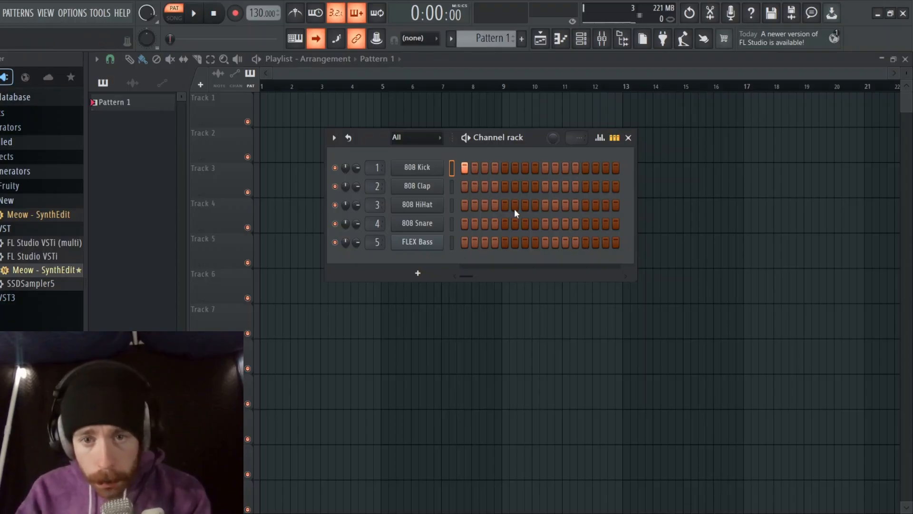
{"action": "mouse_move", "coordinate": [486, 204]}
{"action": "left_mouse_down"}
{"action": "mouse_move", "coordinate": [606, 198]}
{"action": "mouse_move", "coordinate": [460, 226]}
{"action": "left_mouse_up"}
{"action": "key", "text": "space"}
{"action": "key", "text": "space"}
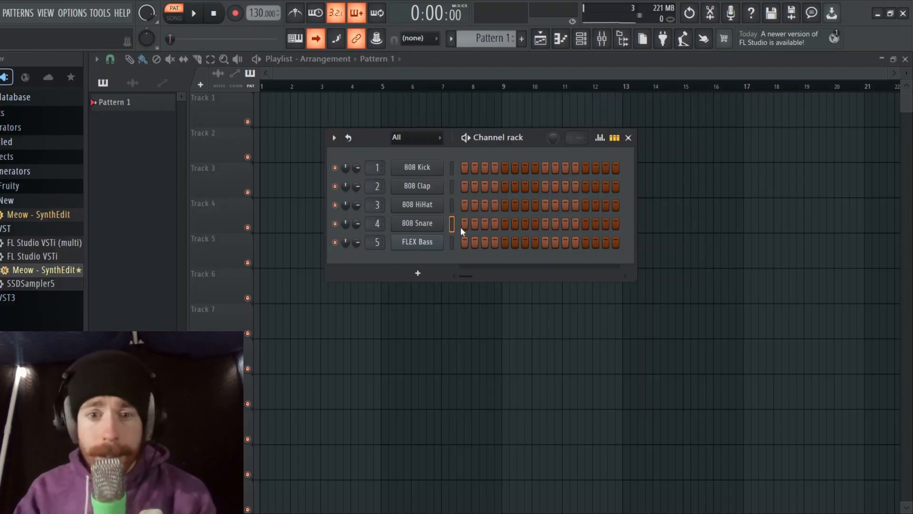
Replace the 808 HiHat channel with the Meow - SynthEdit plugin and move its window clear of the channel rack
{"action": "left_click_drag", "start_coordinate": [49, 270], "coordinate": [50, 272]}
{"action": "left_click_drag", "start_coordinate": [264, 179], "coordinate": [516, 157]}
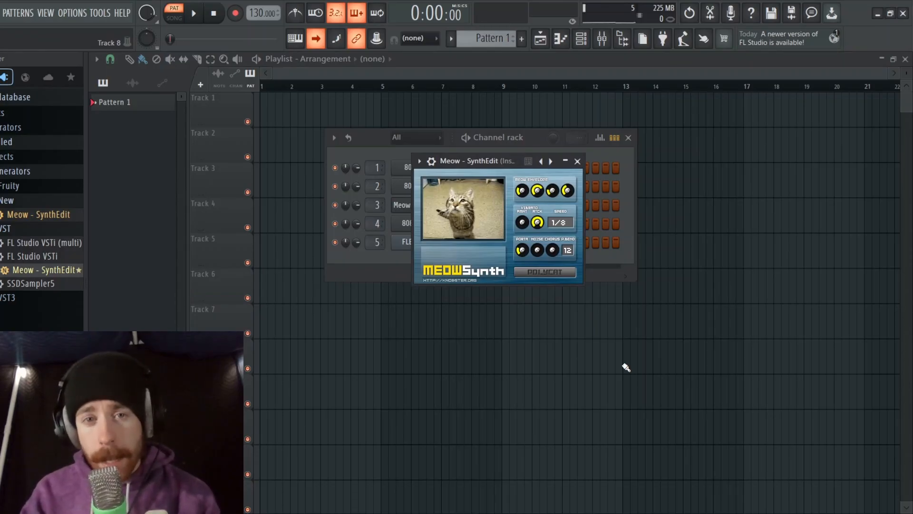
{"action": "left_click_drag", "start_coordinate": [505, 166], "coordinate": [554, 178]}
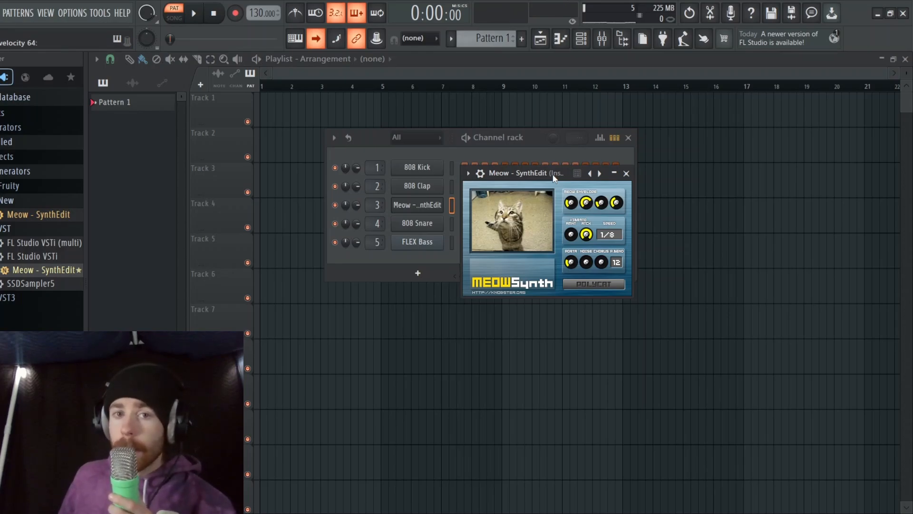
{"action": "left_click_drag", "start_coordinate": [553, 177], "coordinate": [621, 276]}
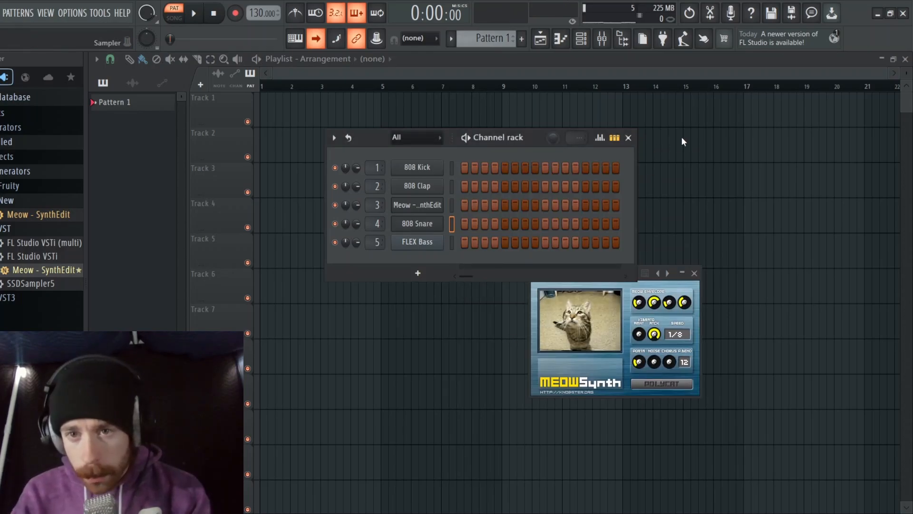
Replace the 808 Snare channel with the Kepler synth and load its Fusedrone preset
{"action": "left_click", "coordinate": [419, 224]}
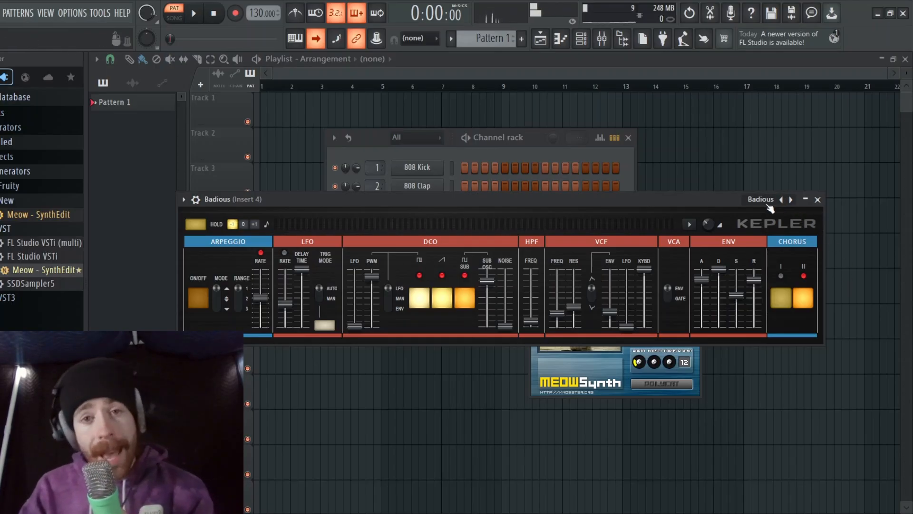
{"action": "left_click", "coordinate": [790, 199]}
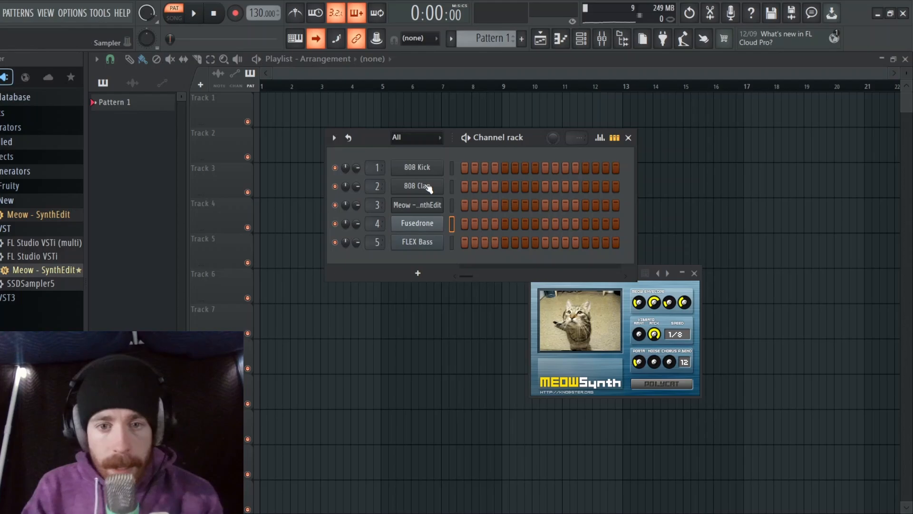
Replace the 808 Clap channel with the FPC drum machine and load its 707 preset
{"action": "left_click", "coordinate": [425, 187]}
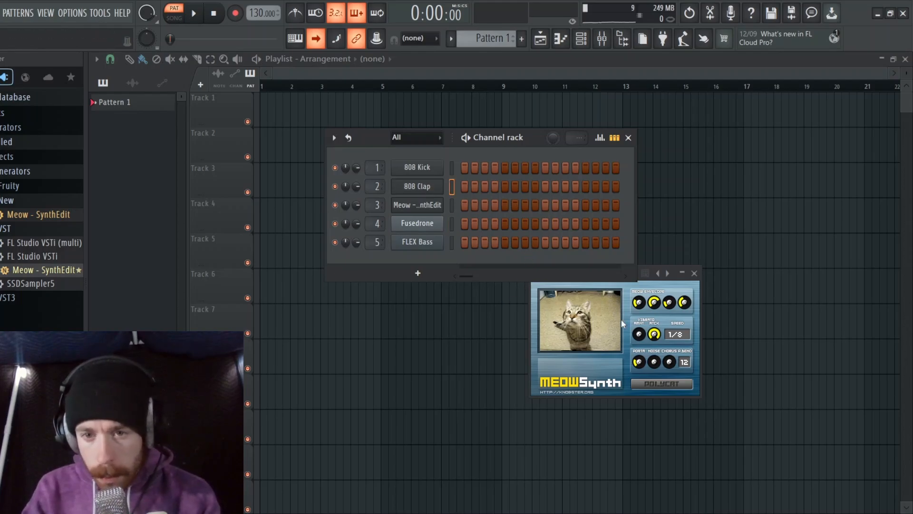
{"action": "left_click", "coordinate": [417, 186]}
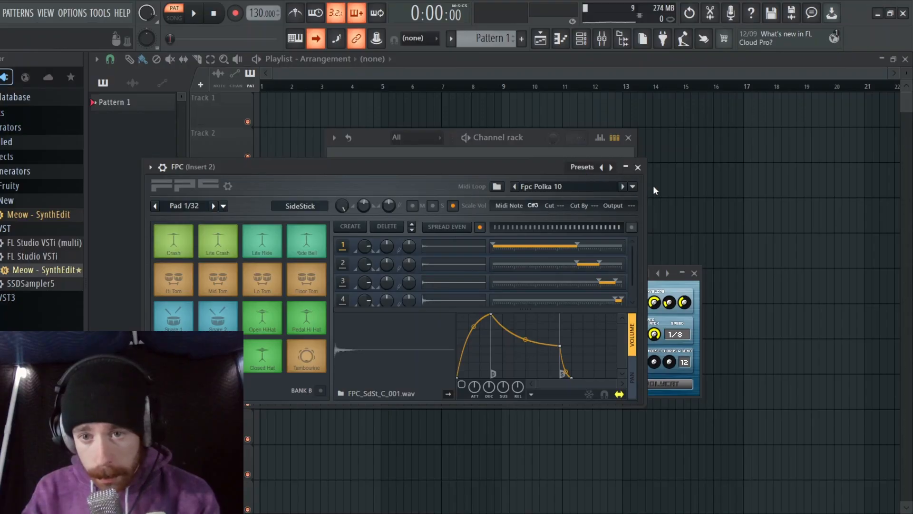
{"action": "left_click", "coordinate": [611, 167]}
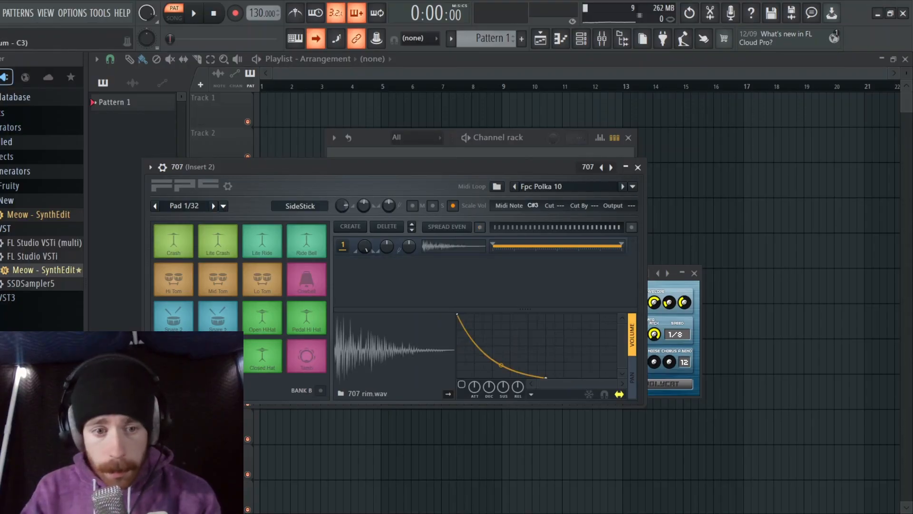
Audition the Snare 2 pad and the pad diagonally below it in the 707 kit, and minimise the FPC window
{"action": "left_click", "coordinate": [217, 356]}
{"action": "left_click", "coordinate": [173, 321]}
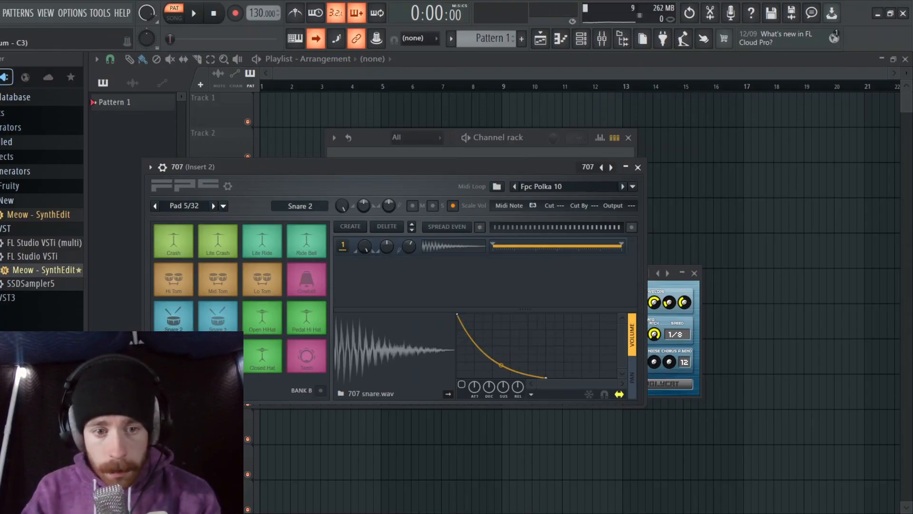
{"action": "left_click", "coordinate": [211, 349]}
{"action": "left_click", "coordinate": [176, 324]}
{"action": "left_click", "coordinate": [211, 350]}
{"action": "left_click", "coordinate": [176, 325]}
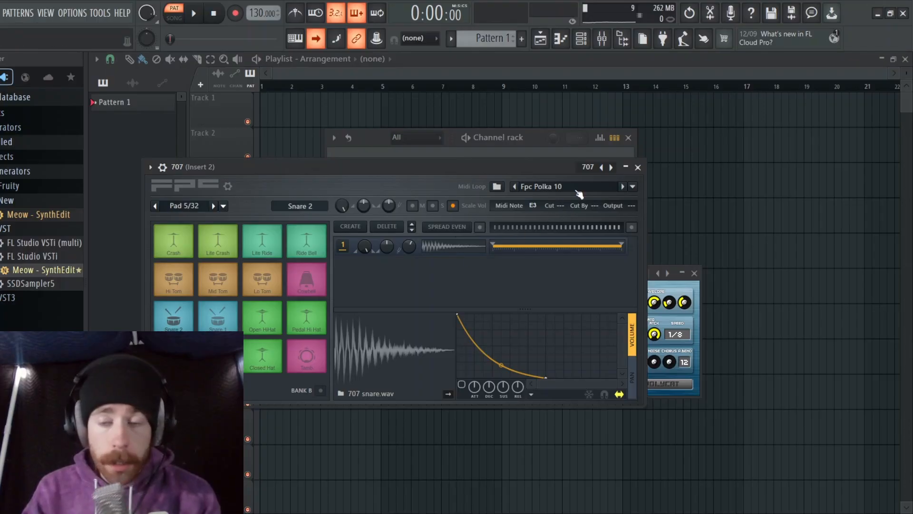
{"action": "left_click", "coordinate": [625, 167]}
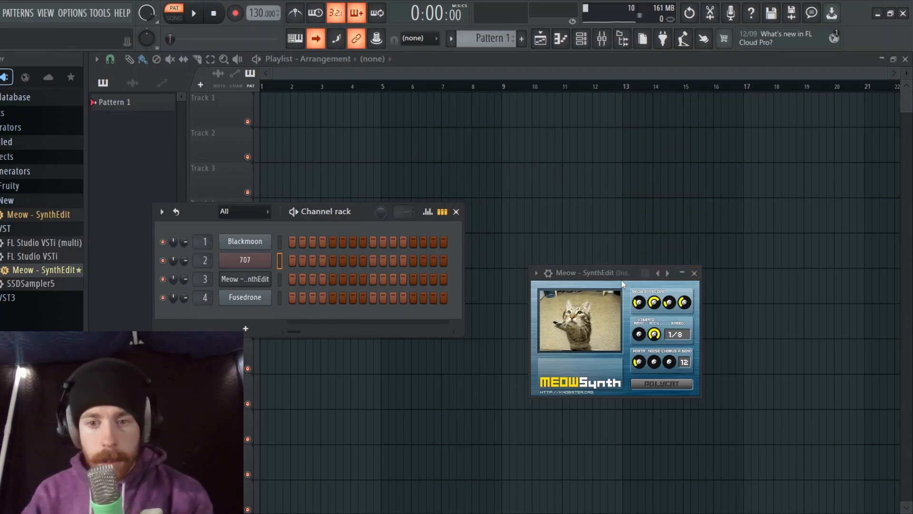
Move the MeowSynth window out of the way, rename Pattern 1 as basw and record a four-bar Blackmoon part at 160 BPM
{"action": "left_click_drag", "start_coordinate": [611, 274], "coordinate": [769, 389]}
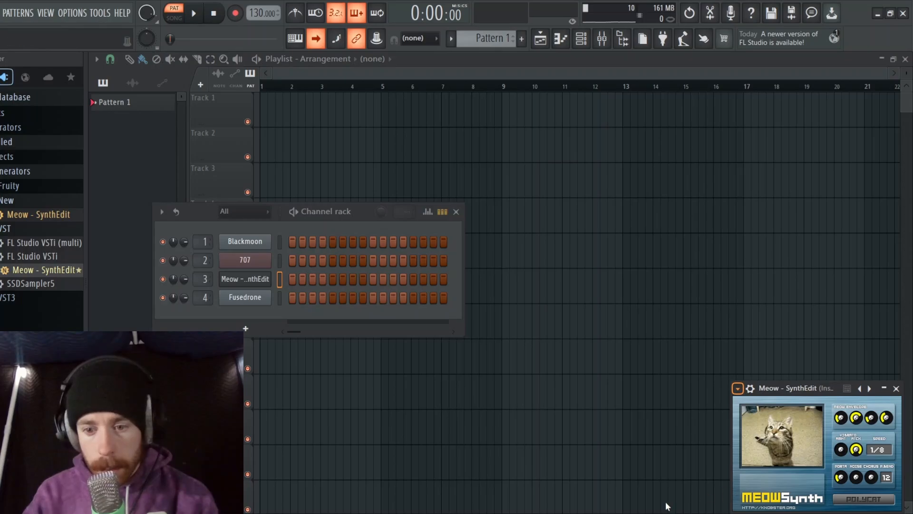
{"action": "key", "text": "Escape"}
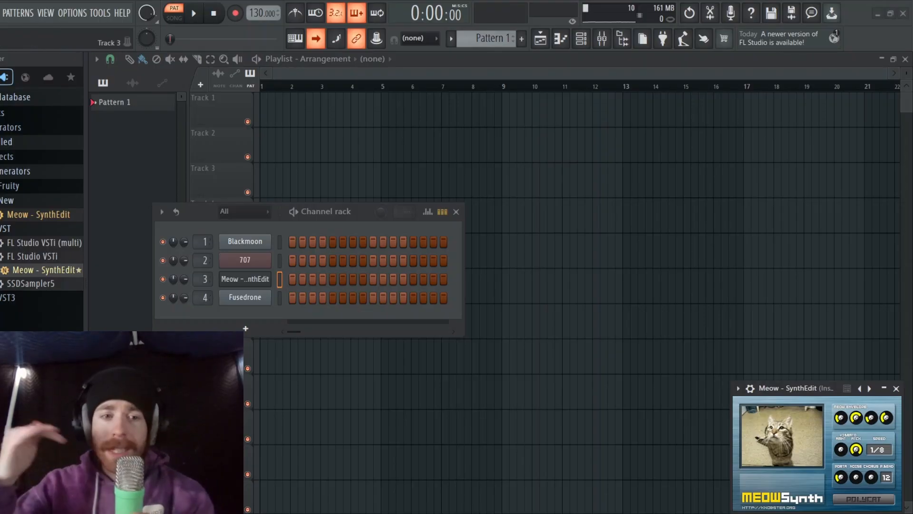
{"action": "left_click", "coordinate": [151, 102]}
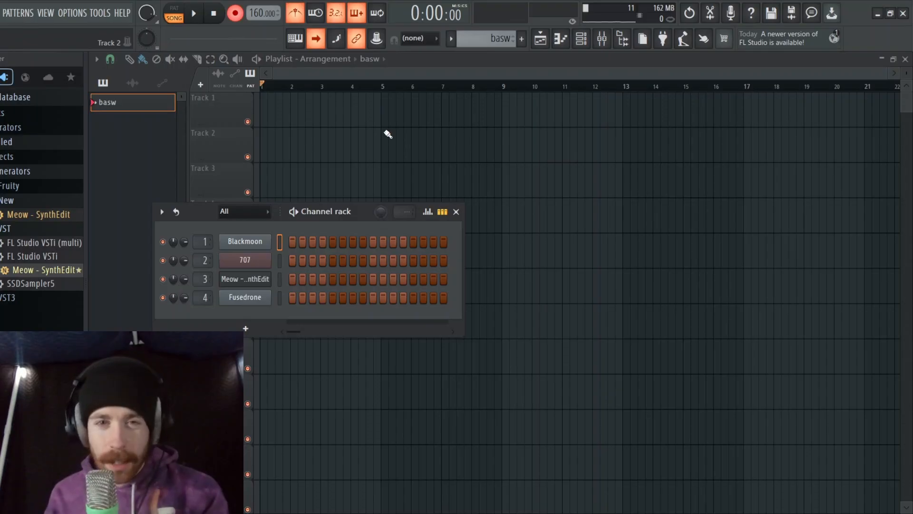
{"action": "key", "text": "space"}
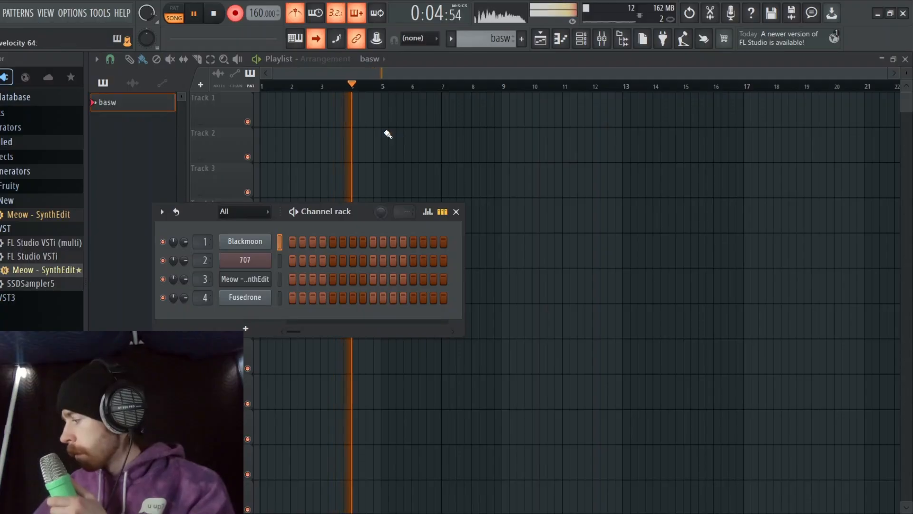
{"action": "key", "text": "space"}
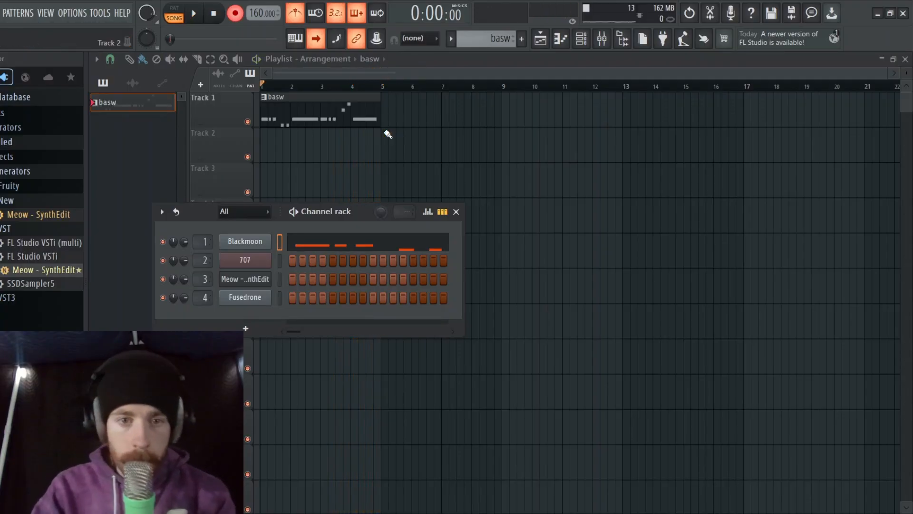
Lengthen the last B3 note of the Blackmoon part slightly and repeat the basw clip along Track 1 through bar 16
{"action": "left_click", "coordinate": [148, 112]}
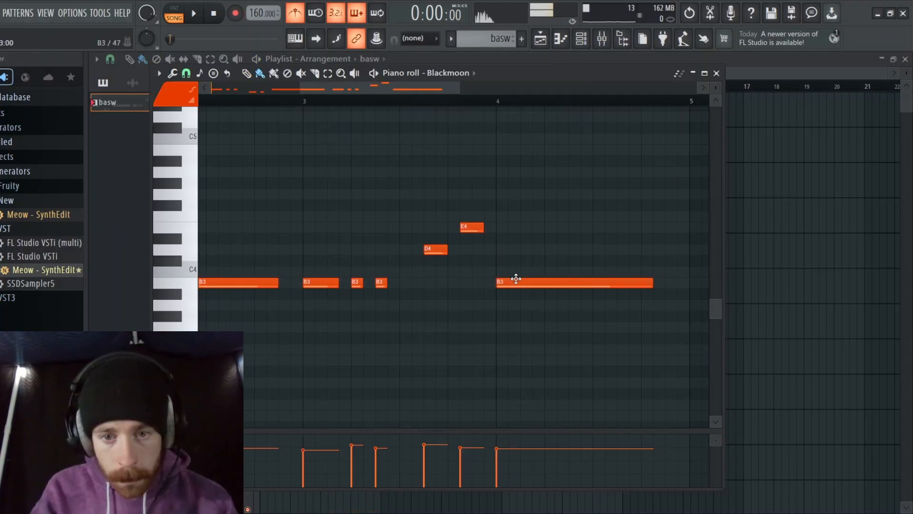
{"action": "key", "text": "space"}
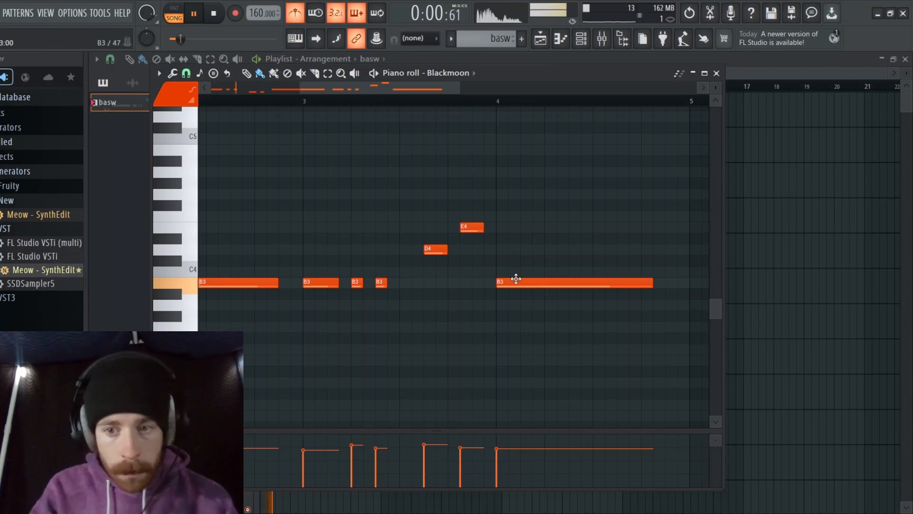
{"action": "left_click_drag", "start_coordinate": [654, 286], "coordinate": [666, 286]}
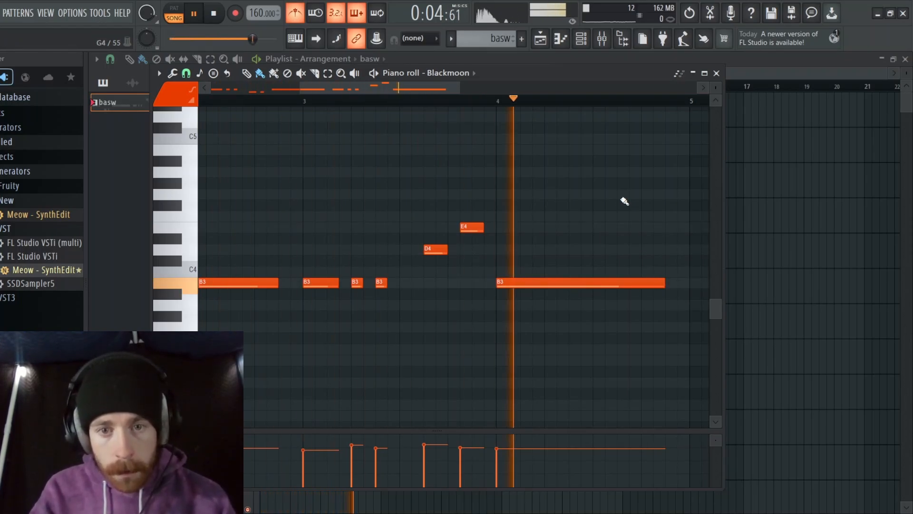
{"action": "key", "text": "space"}
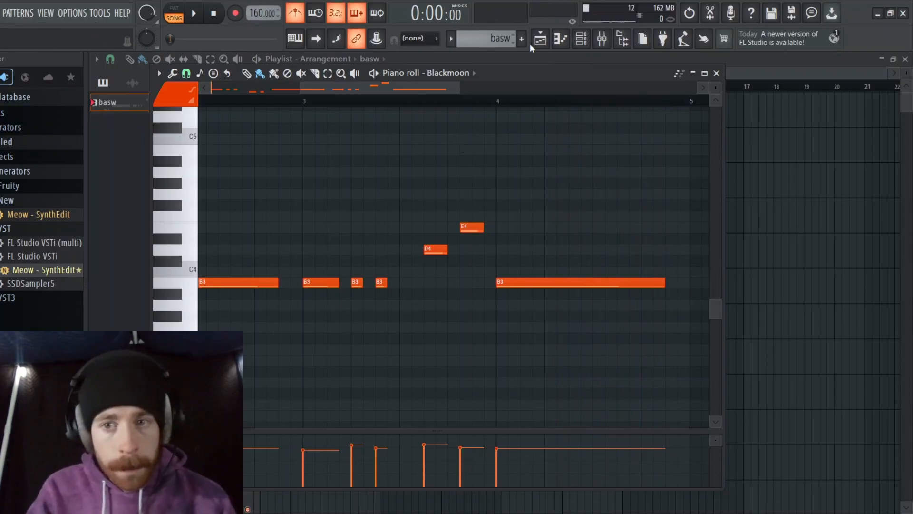
{"action": "left_click", "coordinate": [716, 73]}
{"action": "mouse_move", "coordinate": [388, 119]}
{"action": "left_mouse_down"}
{"action": "mouse_move", "coordinate": [652, 114]}
{"action": "mouse_move", "coordinate": [535, 212]}
{"action": "left_mouse_up"}
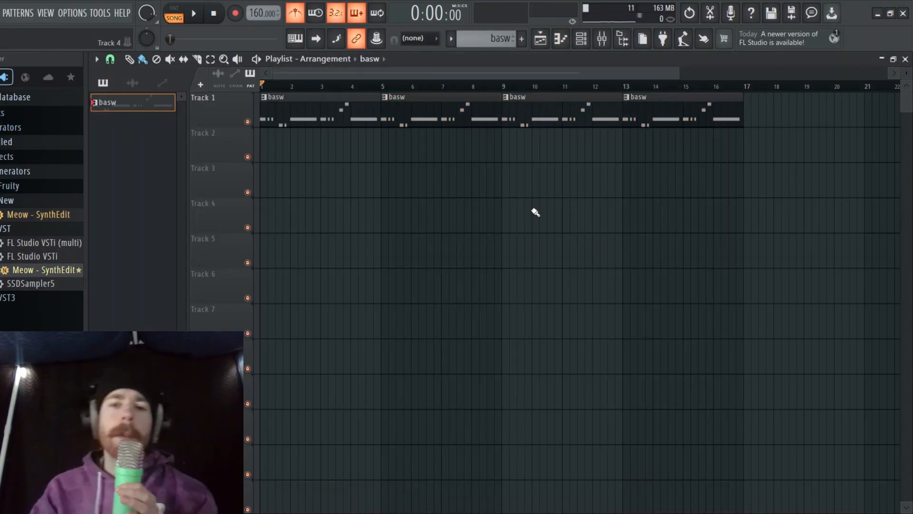
Open the 707 channel's piano roll and add a two-bar drum part to the basw pattern
{"action": "key", "text": "F6"}
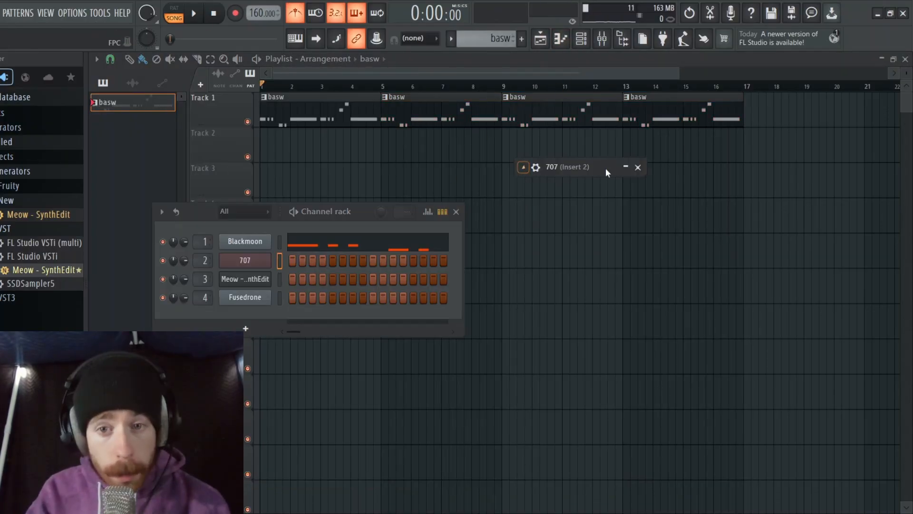
{"action": "left_click", "coordinate": [625, 167]}
{"action": "left_click", "coordinate": [626, 168]}
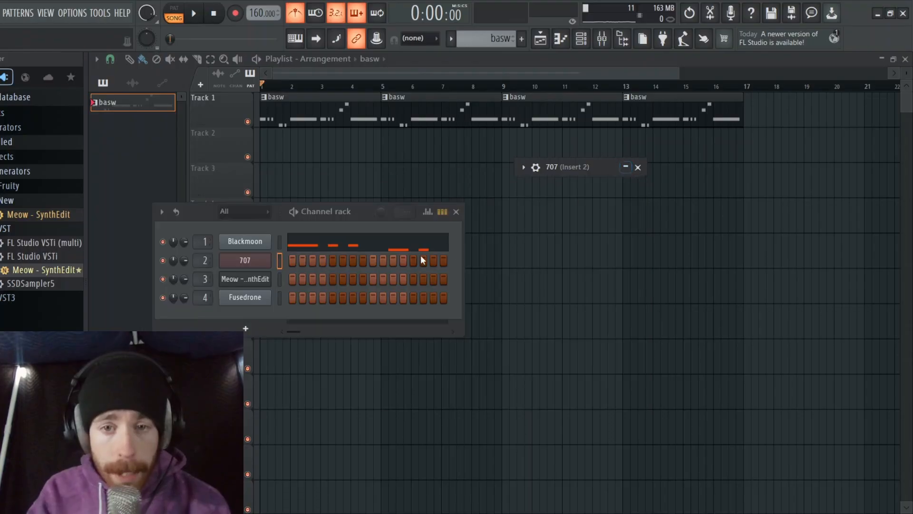
{"action": "left_click", "coordinate": [260, 262]}
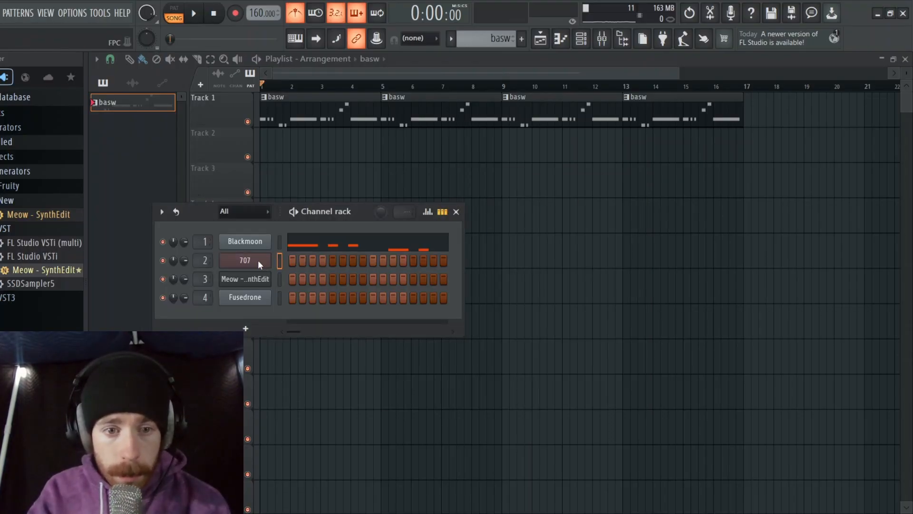
{"action": "key", "text": "F7"}
{"action": "scroll", "coordinate": [224, 284], "scroll_direction": "down", "scroll_amount": 2}
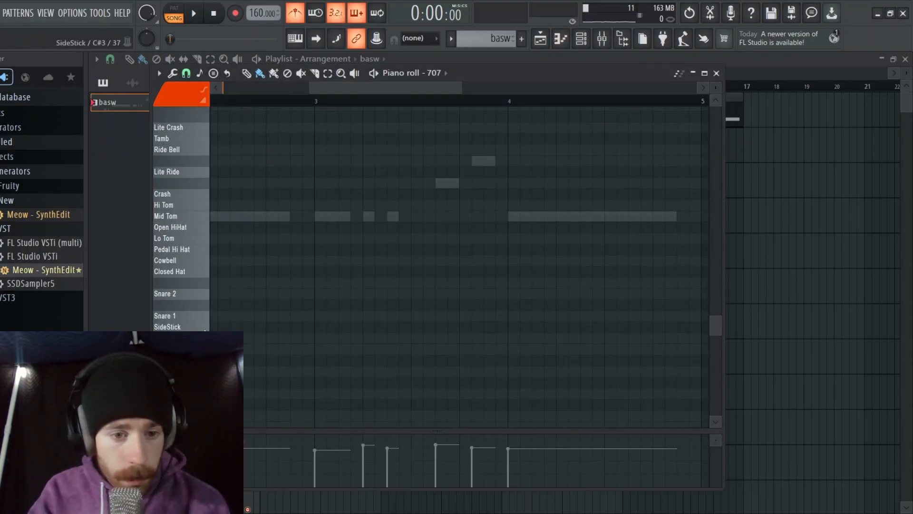
{"action": "key", "text": "space"}
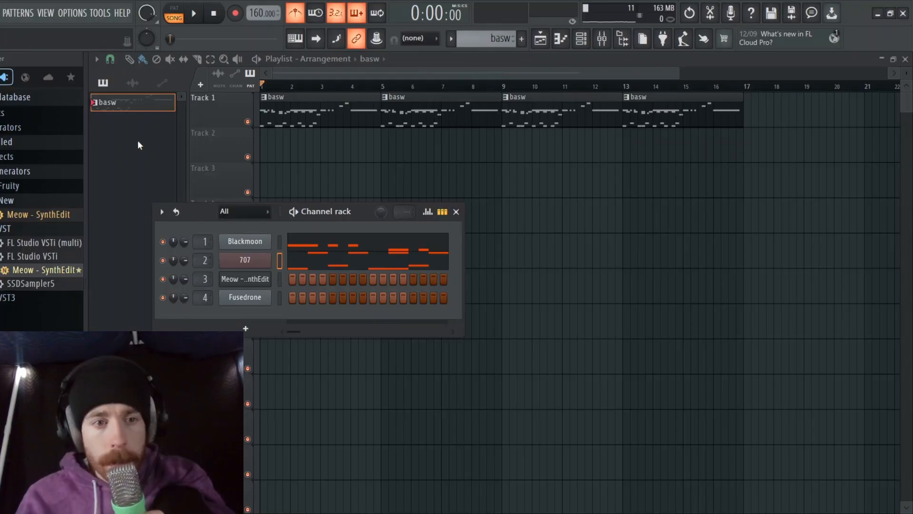
Split the basw pattern by channel and move the four Blackmoon clips to Track 2, starting at bars 1, 5, 9 and 13
{"action": "right_click", "coordinate": [150, 111]}
{"action": "left_click", "coordinate": [195, 309]}
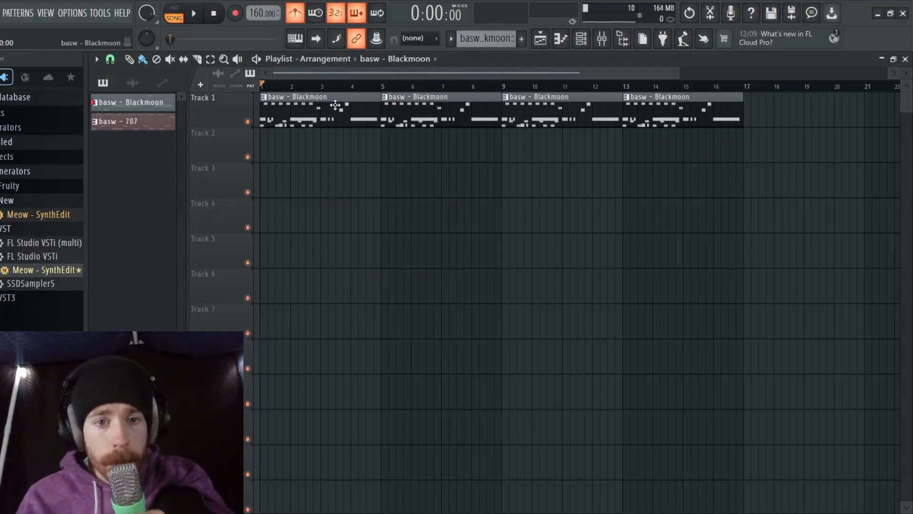
{"action": "left_click_drag", "start_coordinate": [335, 105], "coordinate": [309, 159]}
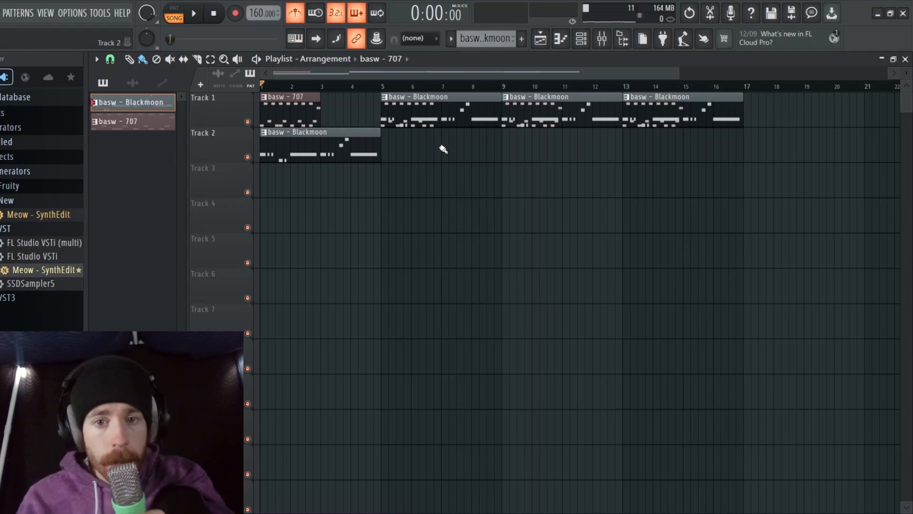
{"action": "left_click_drag", "start_coordinate": [445, 112], "coordinate": [471, 152]}
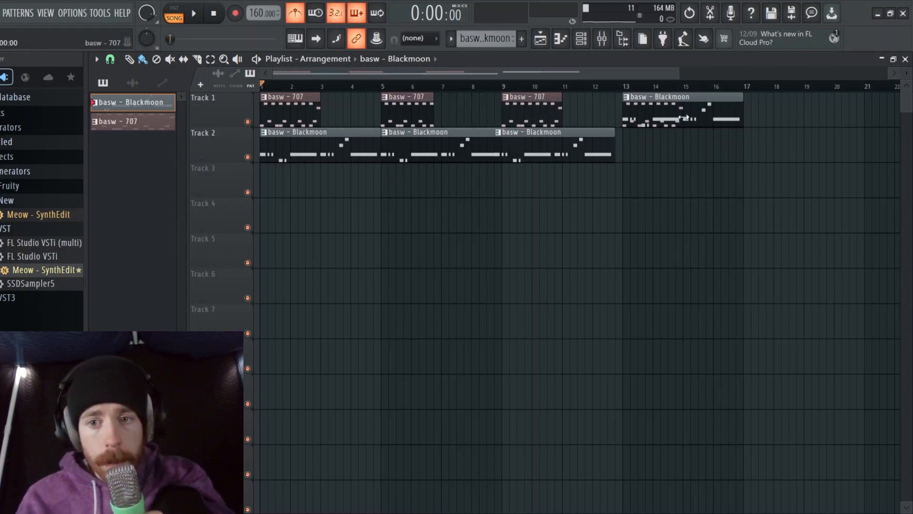
{"action": "left_click_drag", "start_coordinate": [591, 155], "coordinate": [598, 159]}
{"action": "left_click_drag", "start_coordinate": [706, 113], "coordinate": [707, 148]}
Delete the 707 clips after the first on Track 1 and fill the track with back-to-back 707 clips through bar 16
{"action": "right_click", "coordinate": [656, 116]}
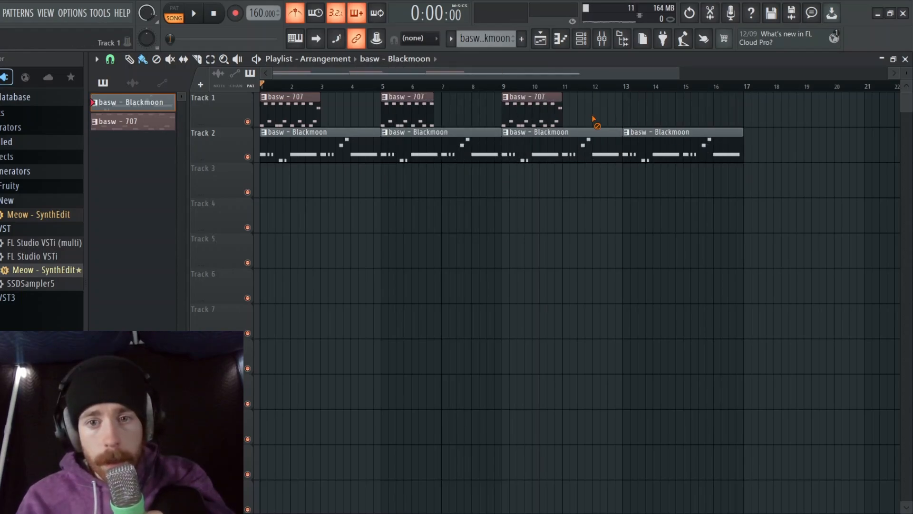
{"action": "right_click", "coordinate": [532, 116]}
{"action": "right_click", "coordinate": [409, 114]}
{"action": "left_click_drag", "start_coordinate": [329, 118], "coordinate": [739, 123]}
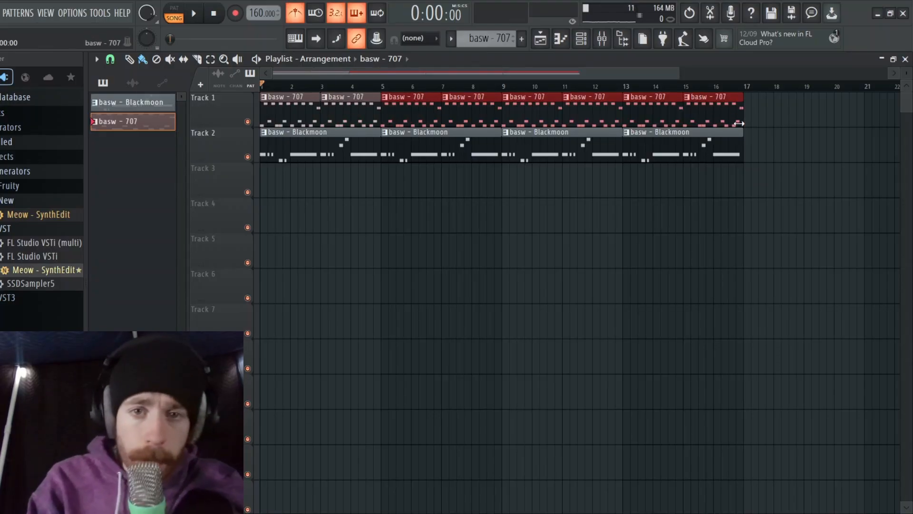
Play the arrangement from the start and turn off the metronome
{"action": "key", "text": "space"}
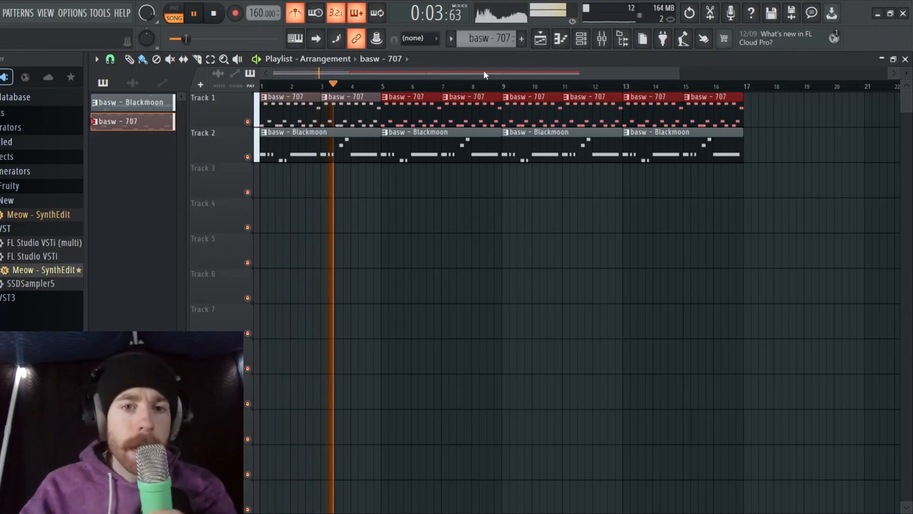
{"action": "key", "text": "ctrl+m"}
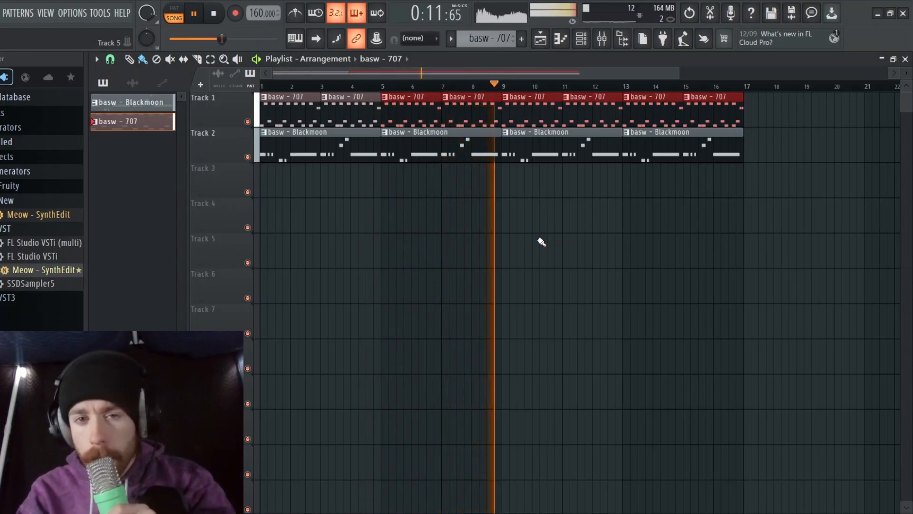
Create a new pattern named twink with an eight-bar Fusedrone chord part
{"action": "key", "text": "space"}
{"action": "key", "text": "F4"}
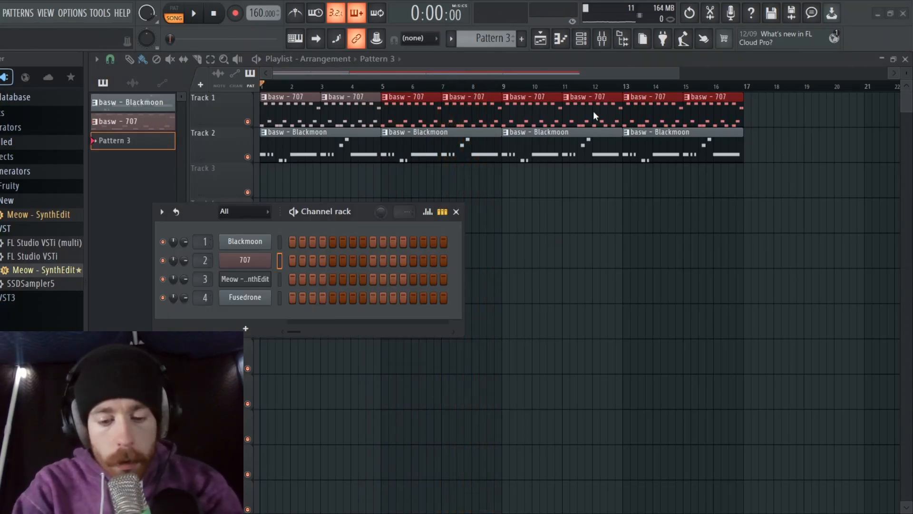
{"action": "type", "text": "twink"}
{"action": "key", "text": "Return"}
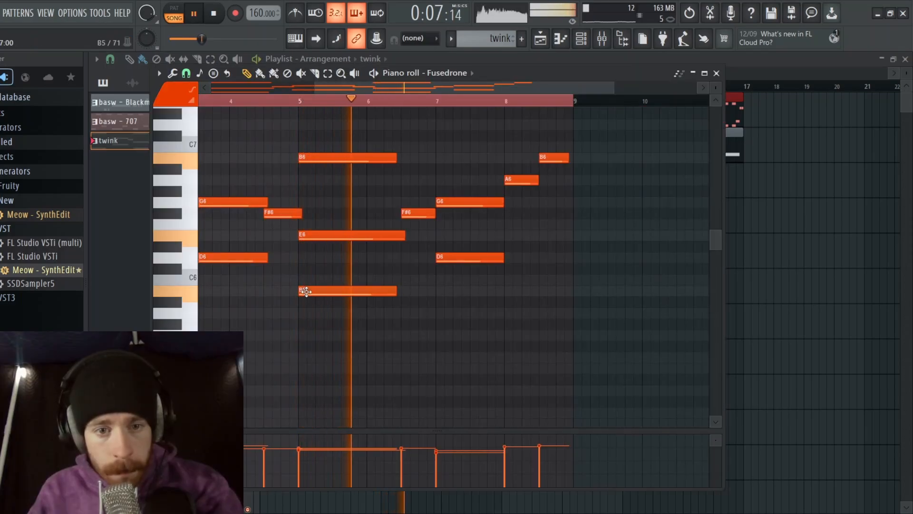
{"action": "key", "text": "space"}
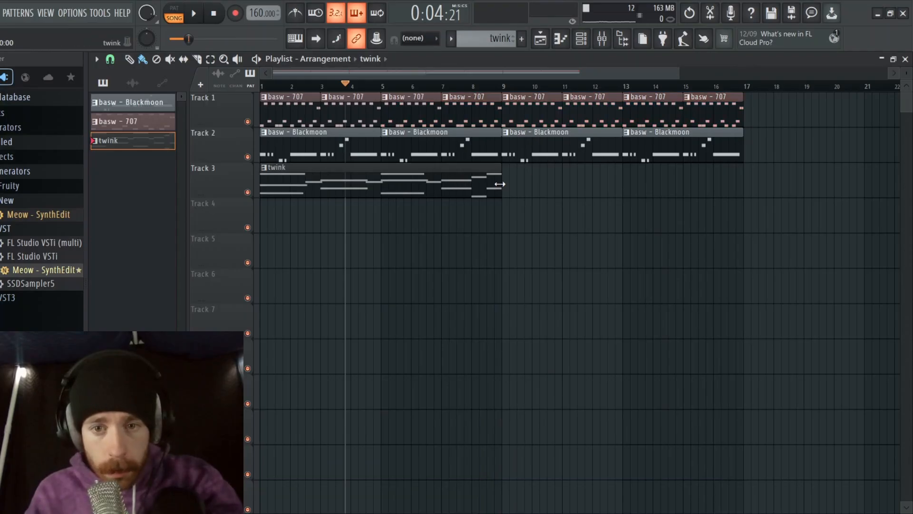
Add a second twink clip at bar 9 on Track 3 and set the project tempo to 136
{"action": "left_click", "coordinate": [503, 185]}
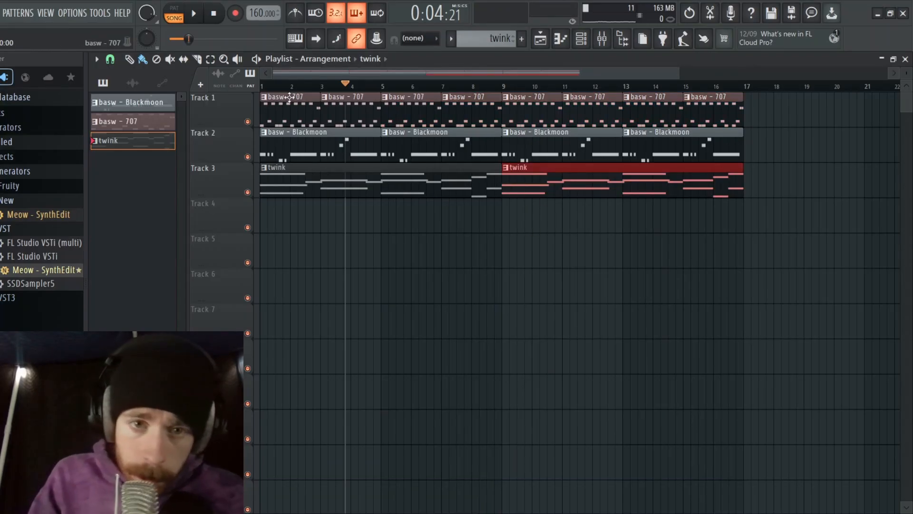
{"action": "key", "text": "space"}
{"action": "key", "text": "space"}
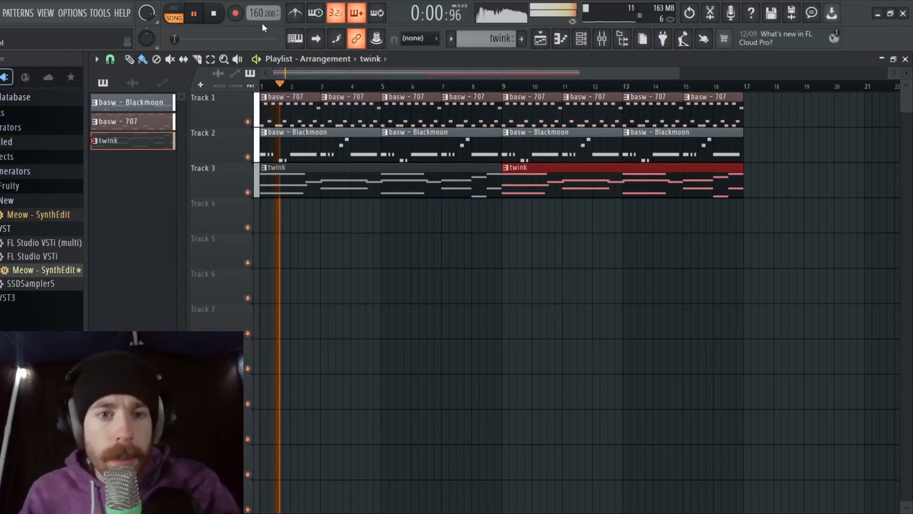
{"action": "left_click_drag", "start_coordinate": [260, 15], "coordinate": [261, 1]}
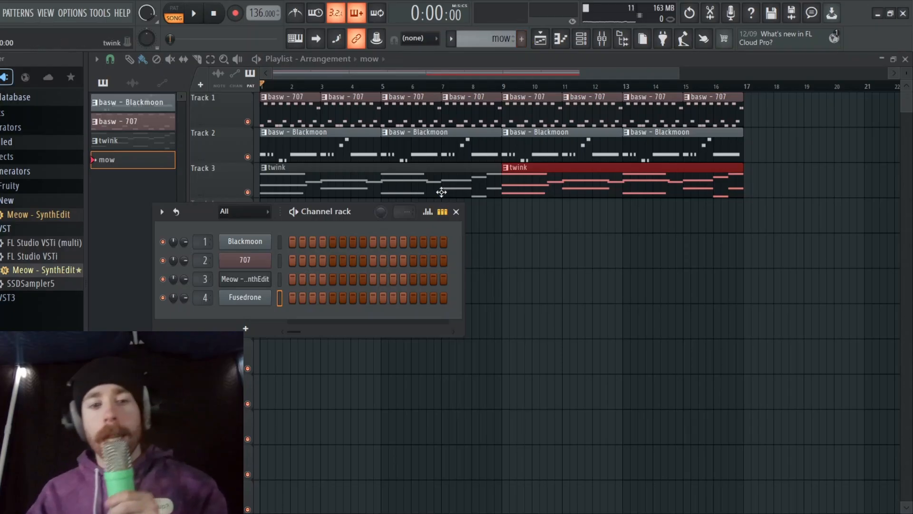
Select the Meow - SynthEdit channel for the mow pattern and add its melody clip on Track 4, starting at bar 2
{"action": "left_click", "coordinate": [278, 280]}
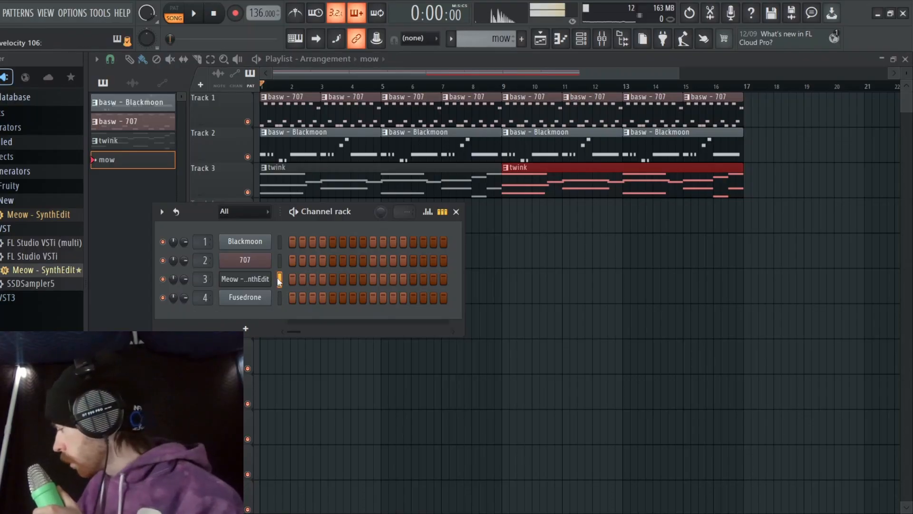
{"action": "key", "text": "F6"}
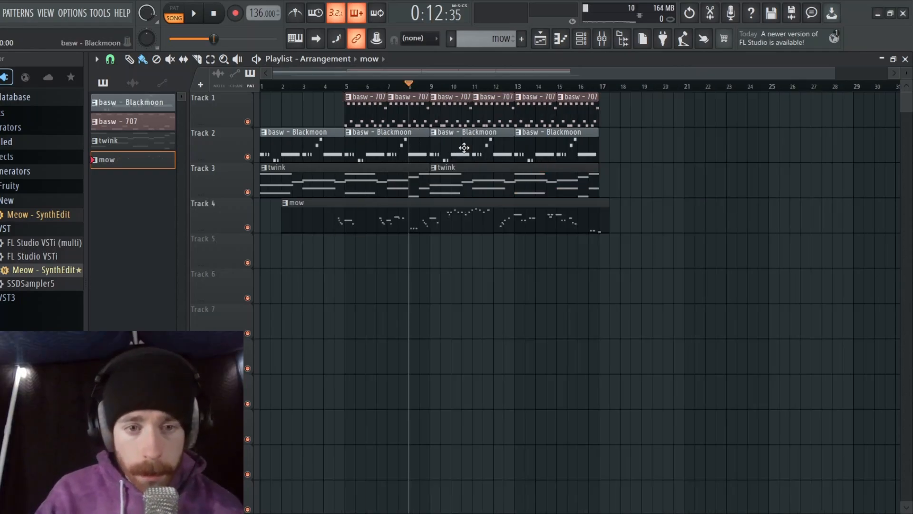
Enlarge the playlist tracks and play the arrangement from about bar 4
{"action": "left_click_drag", "start_coordinate": [906, 73], "coordinate": [907, 62]}
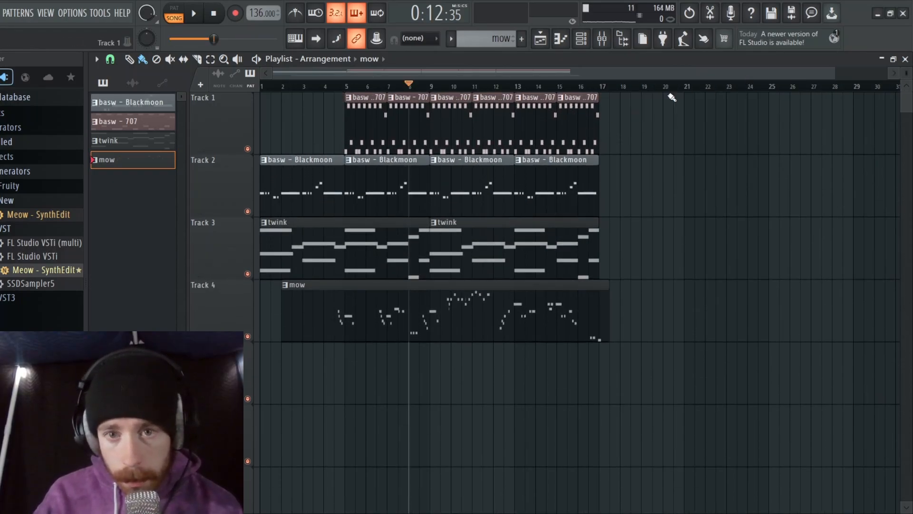
{"action": "left_click_drag", "start_coordinate": [345, 86], "coordinate": [325, 93]}
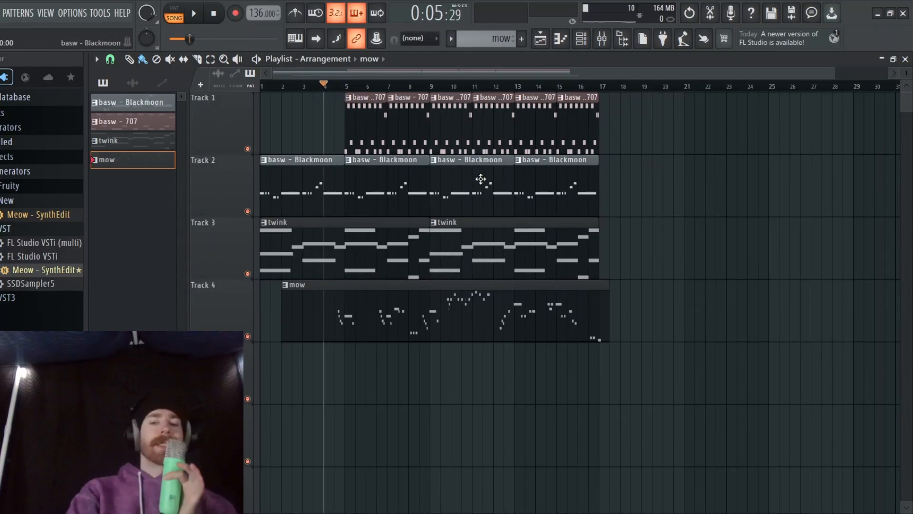
{"action": "key", "text": "space"}
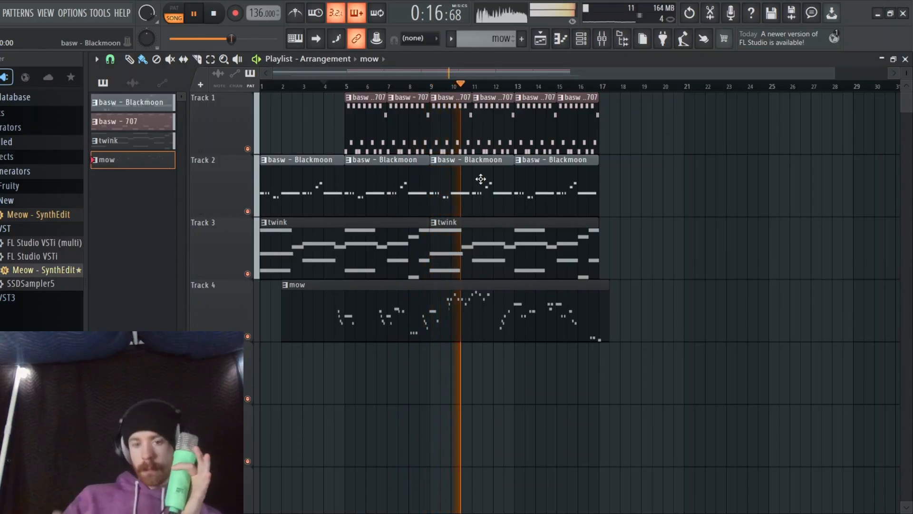
{"action": "key", "text": "space"}
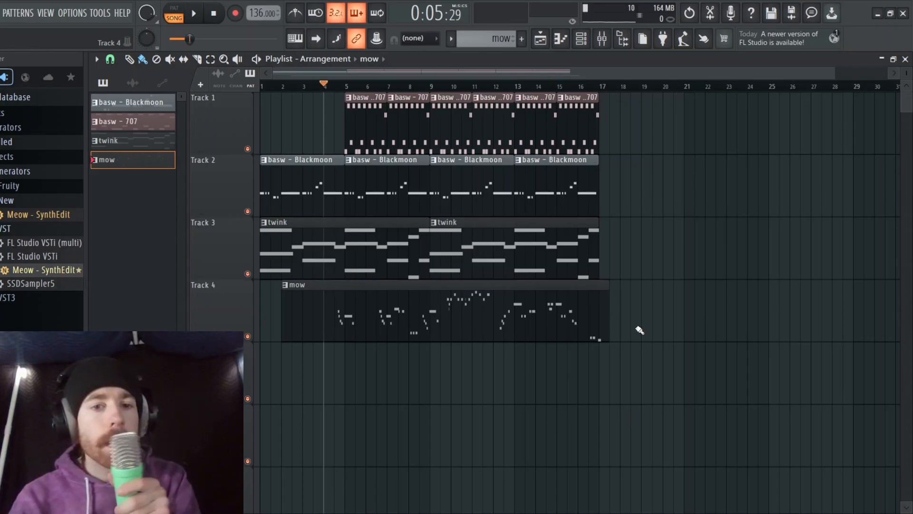
{"action": "key", "text": "space"}
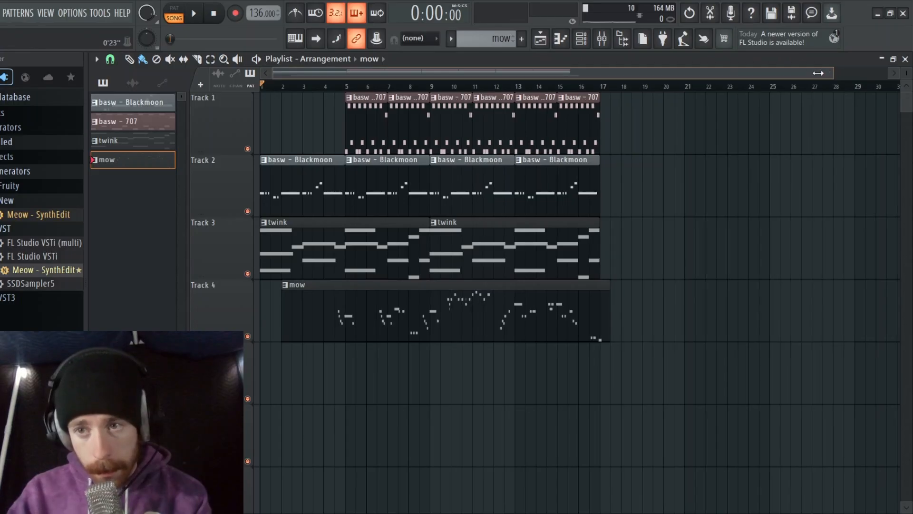
Try two extra basw - 707 clips at bars 1 and 3 of Track 1 and delete them
{"action": "left_click_drag", "start_coordinate": [833, 72], "coordinate": [793, 73]}
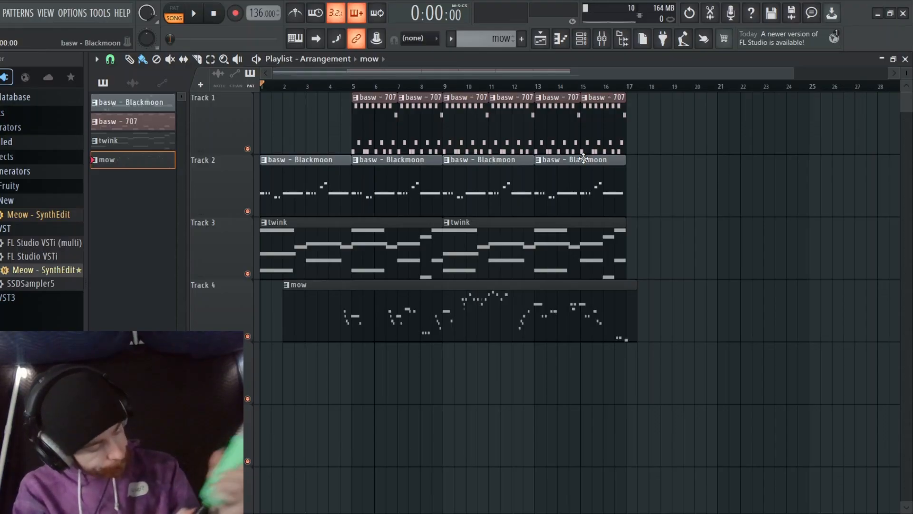
{"action": "left_click", "coordinate": [381, 111]}
{"action": "left_click", "coordinate": [315, 130]}
{"action": "left_click", "coordinate": [276, 131]}
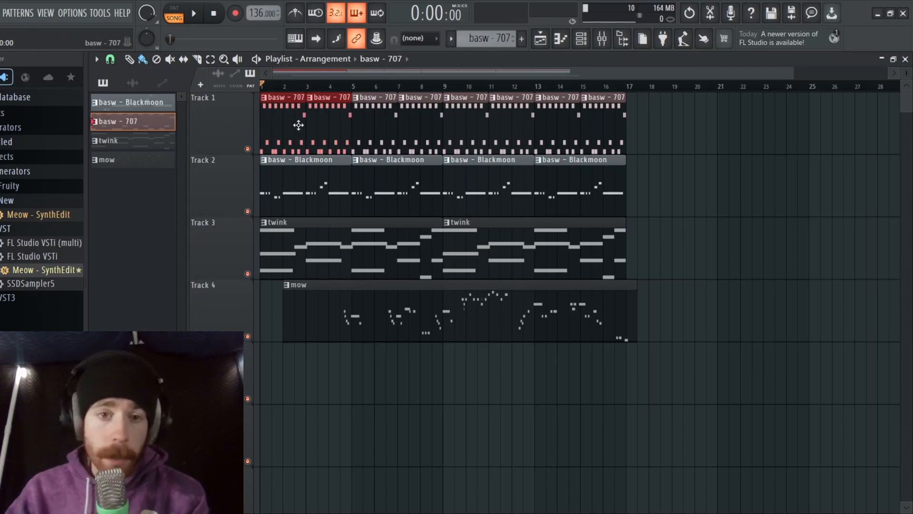
{"action": "key", "text": "Delete"}
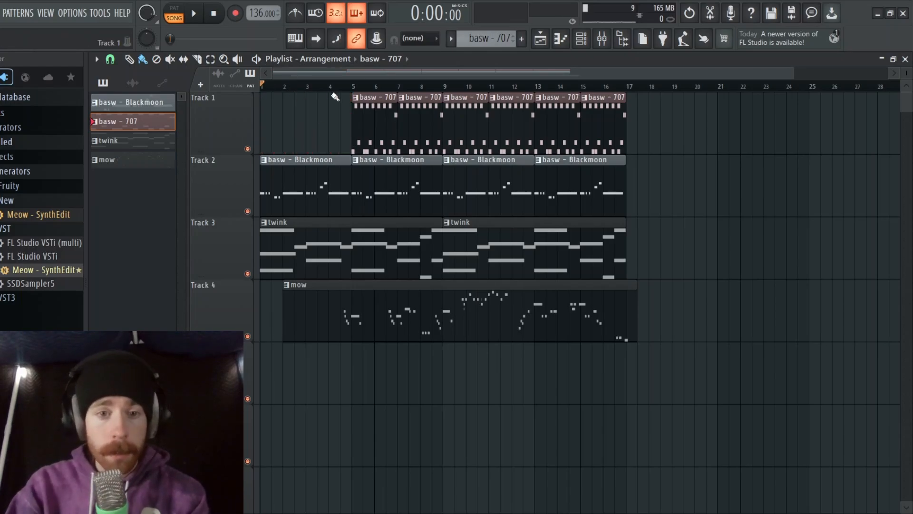
Play the arrangement from the start and delete the Blackmoon and 707 clips that begin at bar 9
{"action": "key", "text": "space"}
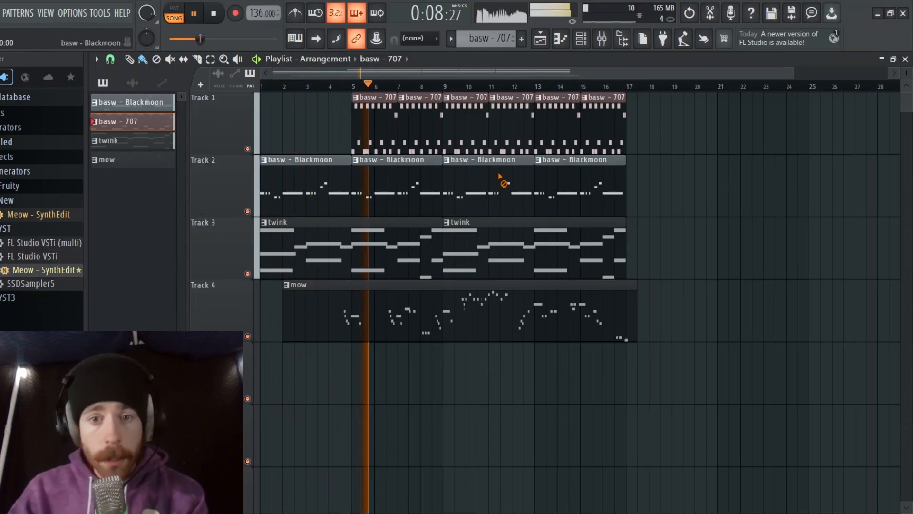
{"action": "right_click", "coordinate": [502, 176]}
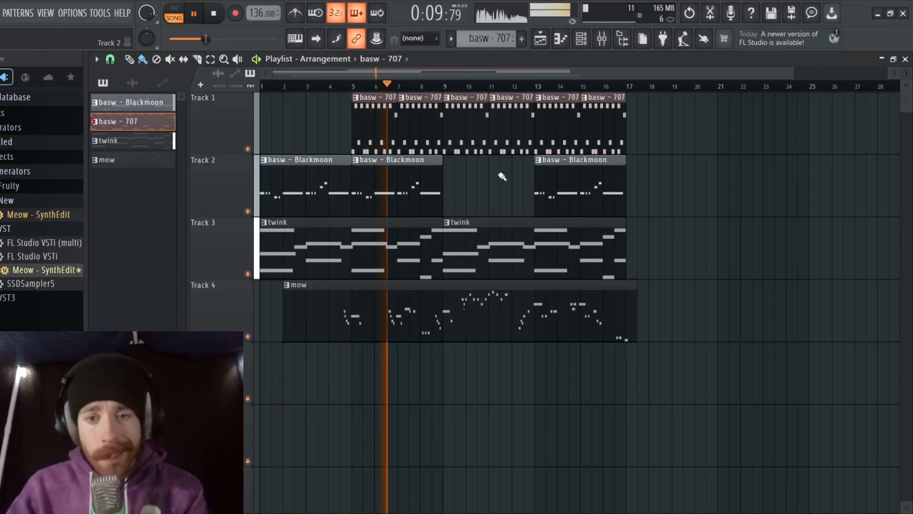
{"action": "right_click", "coordinate": [475, 138]}
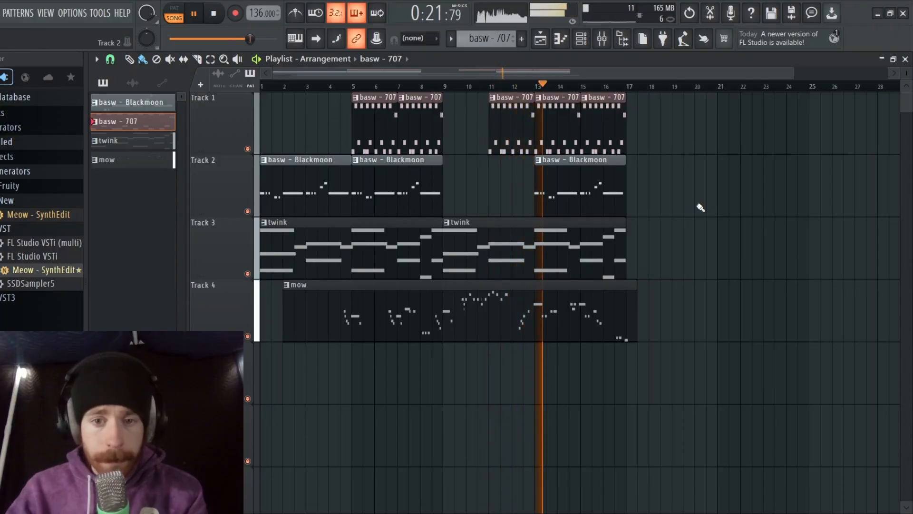
{"action": "key", "text": "space"}
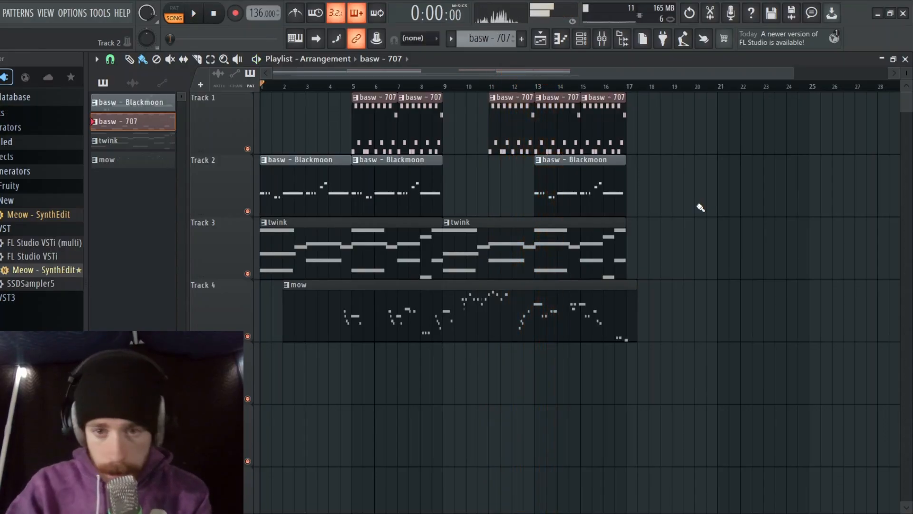
Put the basw - Blackmoon clip on Track 2 and the basw - 707 clip on Track 1 back at bar 9
{"action": "left_click", "coordinate": [557, 176]}
{"action": "left_click", "coordinate": [448, 200]}
{"action": "left_click", "coordinate": [506, 114]}
{"action": "left_click", "coordinate": [466, 114]}
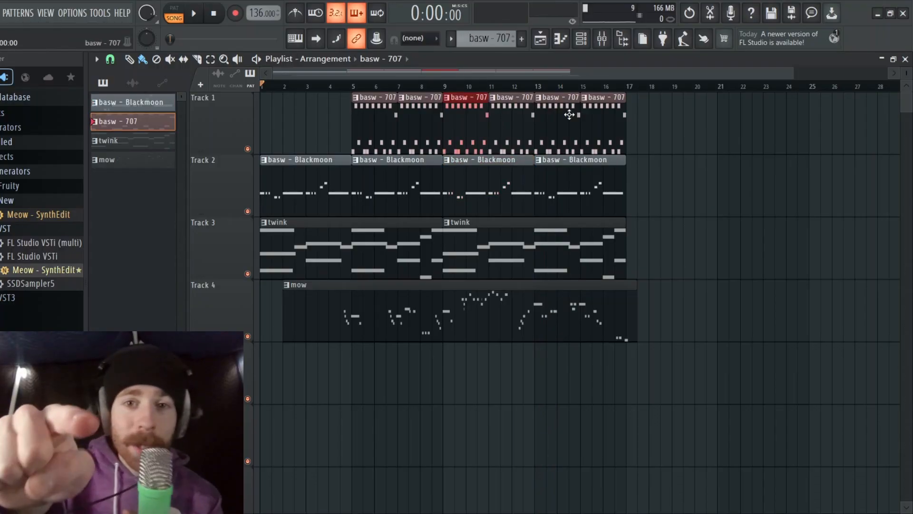
Open the mixer and rename inserts 1 to 4 as base, grums, kat and sting
{"action": "left_click", "coordinate": [602, 41]}
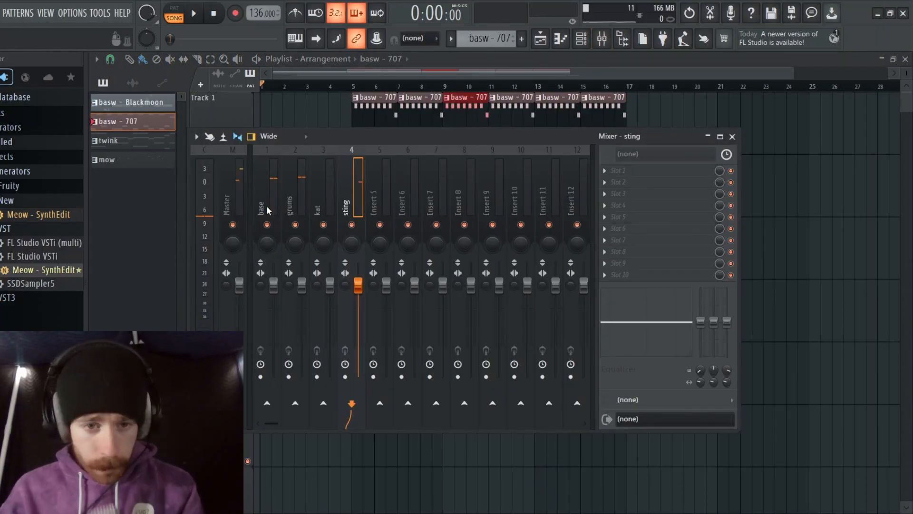
{"action": "left_click", "coordinate": [267, 205]}
{"action": "left_click", "coordinate": [303, 191]}
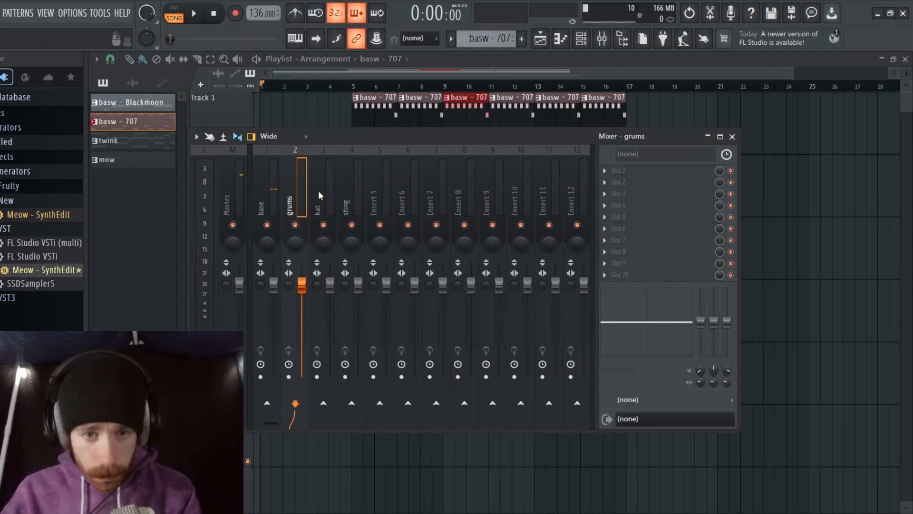
{"action": "left_click", "coordinate": [358, 179]}
Load Effector on the base insert in Lo-Fi mode, with its pad point near the lower left, and play the song
{"action": "left_click", "coordinate": [262, 184]}
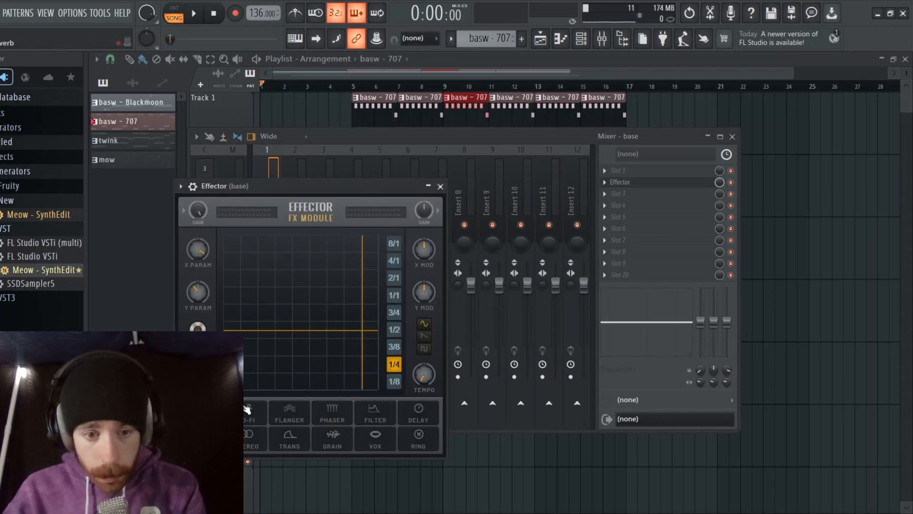
{"action": "left_click", "coordinate": [247, 409]}
{"action": "left_click_drag", "start_coordinate": [283, 368], "coordinate": [266, 385]}
{"action": "key", "text": "space"}
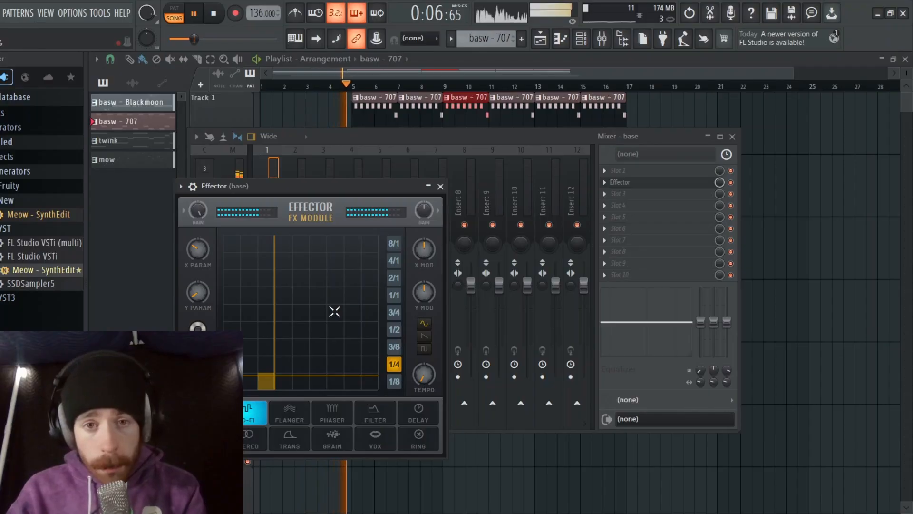
Move the pad point of the Master track's Effector to the lower right while listening to the song
{"action": "left_click", "coordinate": [616, 182]}
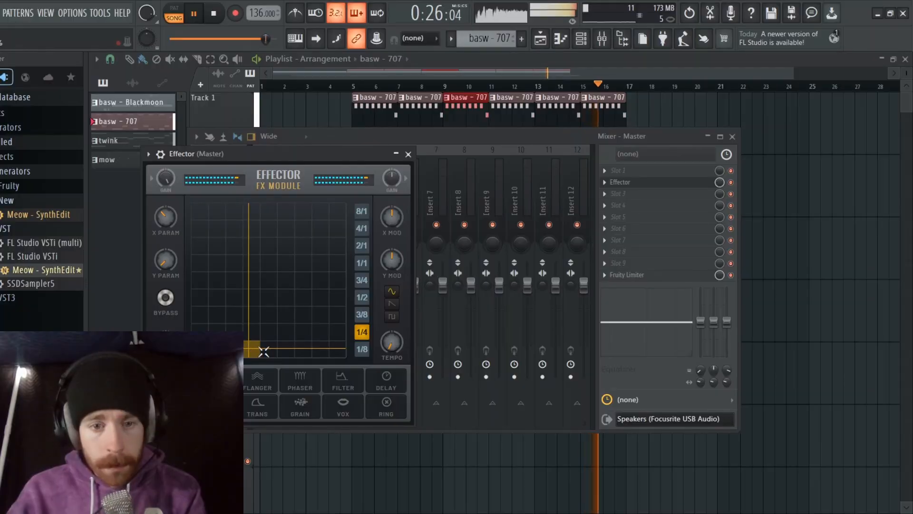
{"action": "left_click_drag", "start_coordinate": [264, 352], "coordinate": [318, 350]}
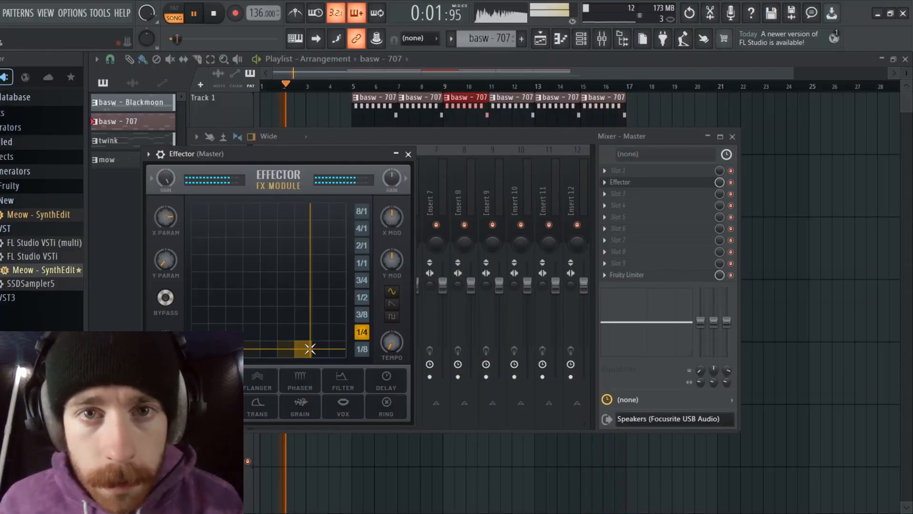
{"action": "left_click_drag", "start_coordinate": [305, 347], "coordinate": [333, 322]}
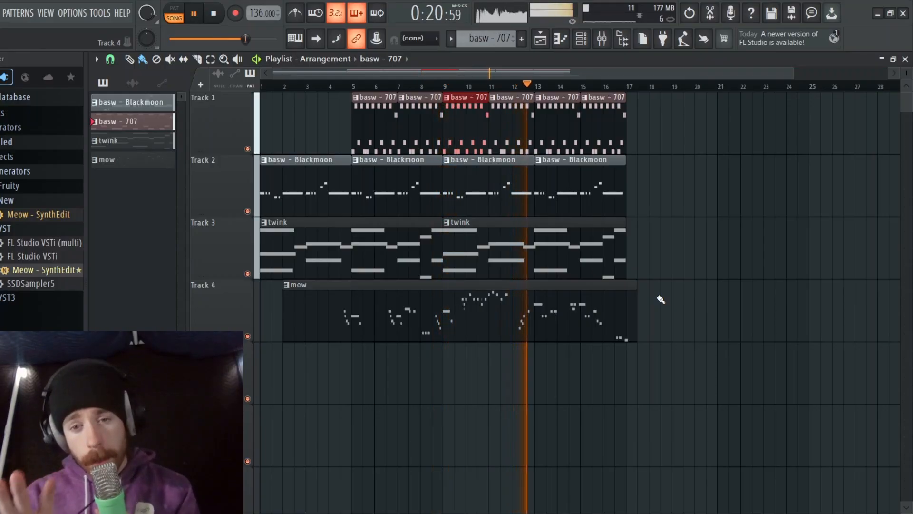
{"action": "key", "text": "space"}
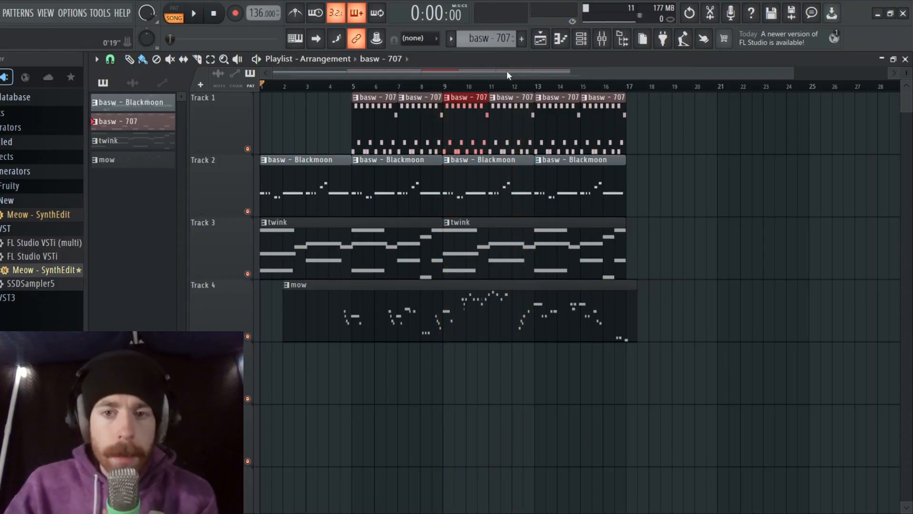
Add a basw - Blackmoon clip at bar 17 on Track 2 and turn it into a separate pattern variation
{"action": "left_click_drag", "start_coordinate": [506, 73], "coordinate": [578, 74]}
{"action": "left_click", "coordinate": [505, 197]}
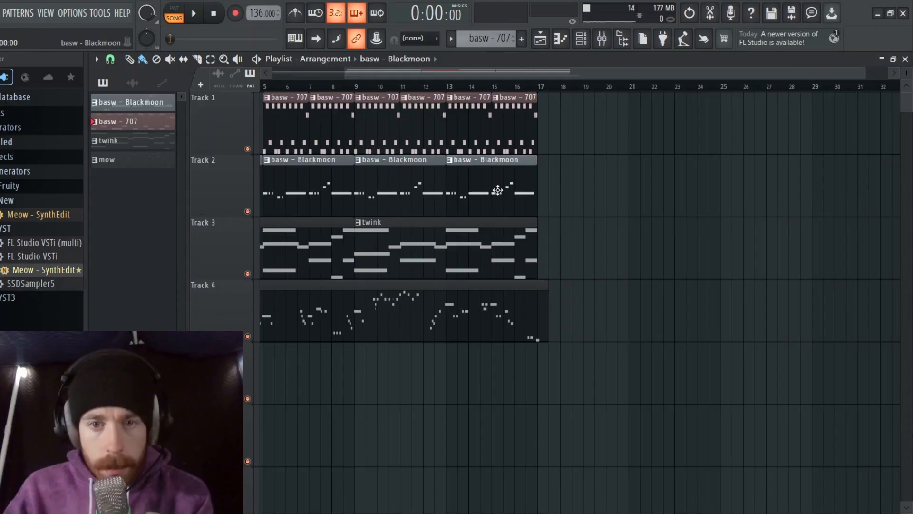
{"action": "left_click", "coordinate": [545, 183]}
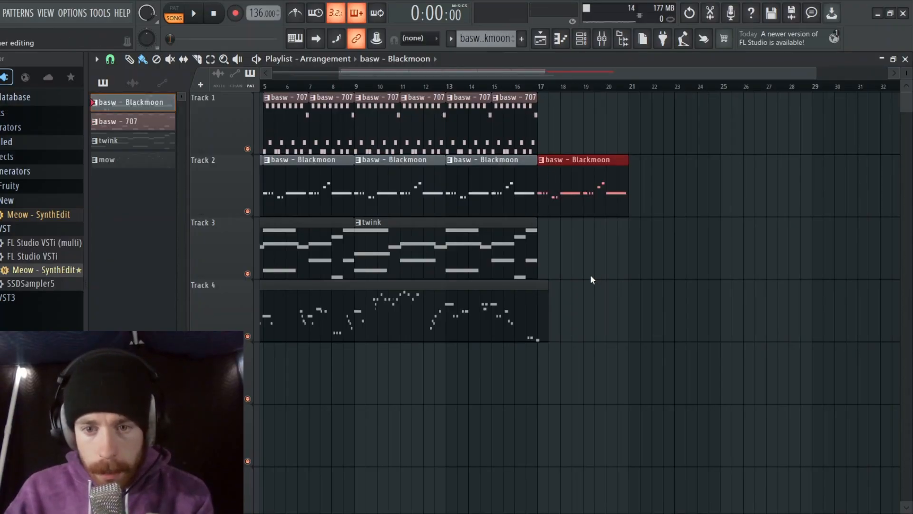
{"action": "key", "text": "ctrl+shift+c"}
Open the basw - Blackmoon #2 pattern in the piano roll, examine its four bars of notes and audition the part
{"action": "double_click", "coordinate": [573, 185]}
{"action": "scroll", "coordinate": [319, 240], "scroll_direction": "up", "scroll_amount": 5}
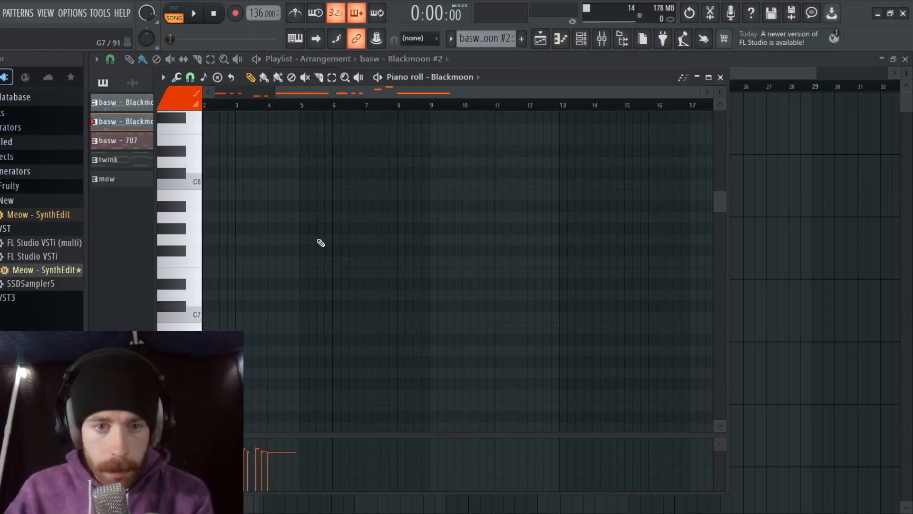
{"action": "scroll", "coordinate": [324, 242], "scroll_direction": "down", "scroll_amount": 10}
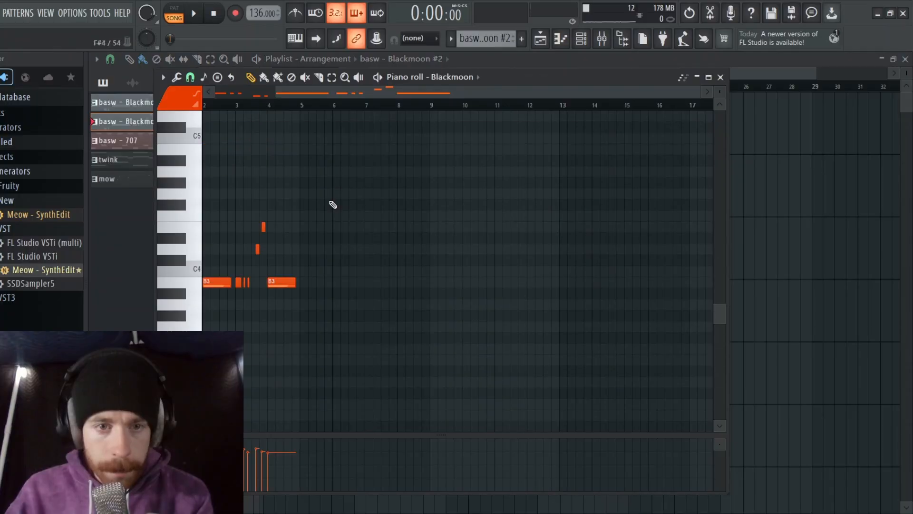
{"action": "scroll", "coordinate": [629, 94], "scroll_direction": "left", "scroll_amount": 2}
{"action": "left_click_drag", "start_coordinate": [700, 92], "coordinate": [531, 108]}
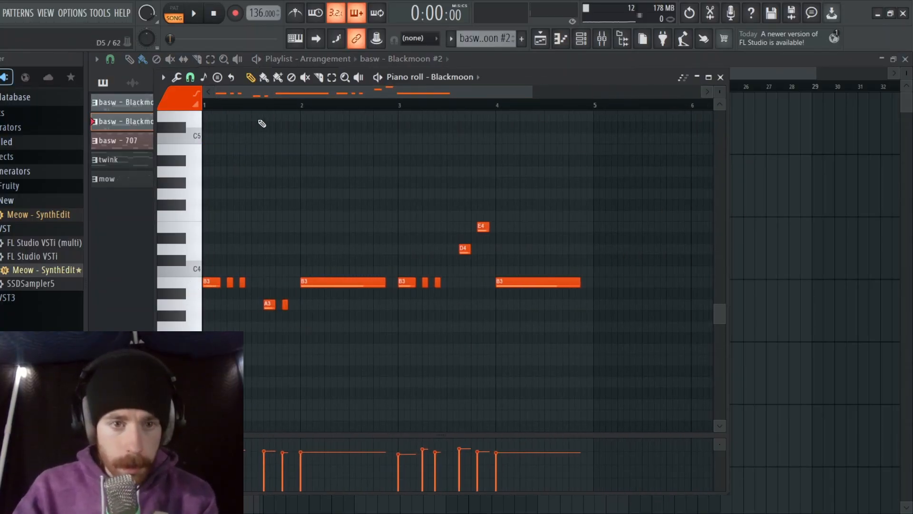
{"action": "key", "text": "space"}
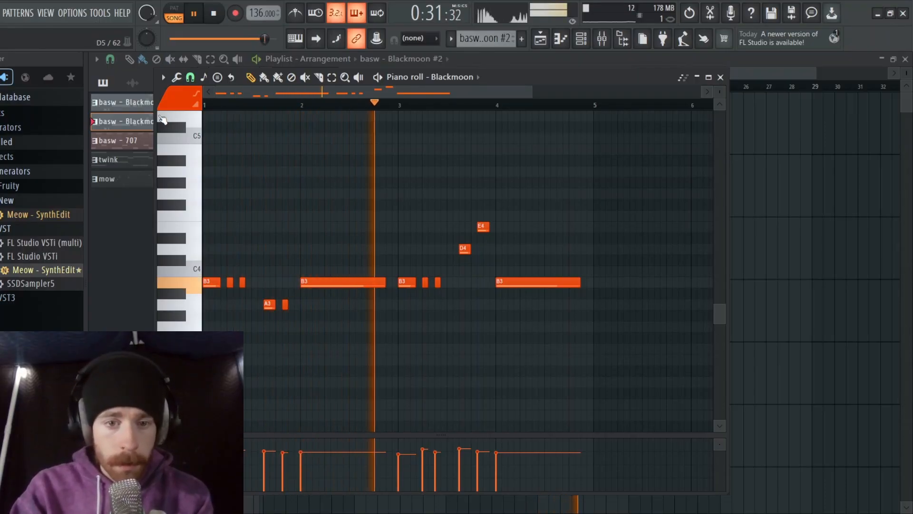
{"action": "key", "text": "space"}
{"action": "left_click", "coordinate": [200, 252]}
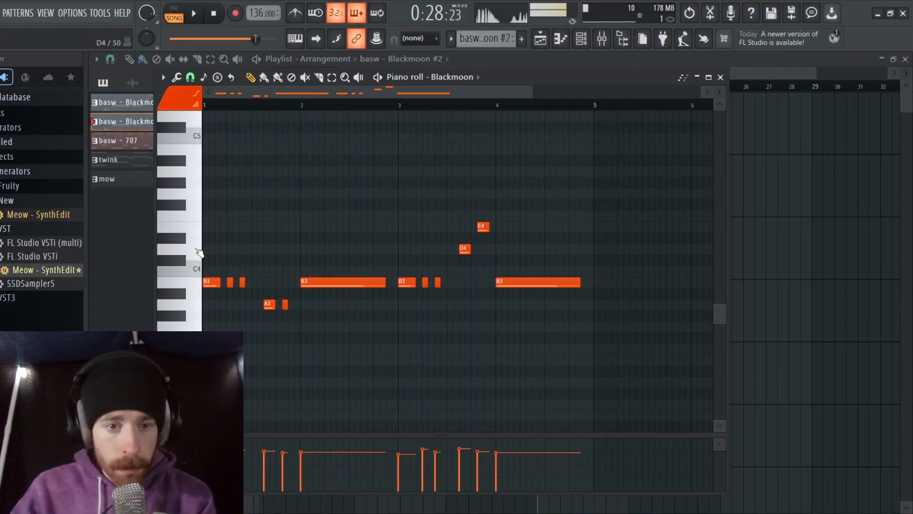
Audition single bass notes on the piano roll keyboard, from the octave above C4 down to D3, to find a new pitch
{"action": "left_click", "coordinate": [198, 235]}
{"action": "left_click", "coordinate": [193, 257]}
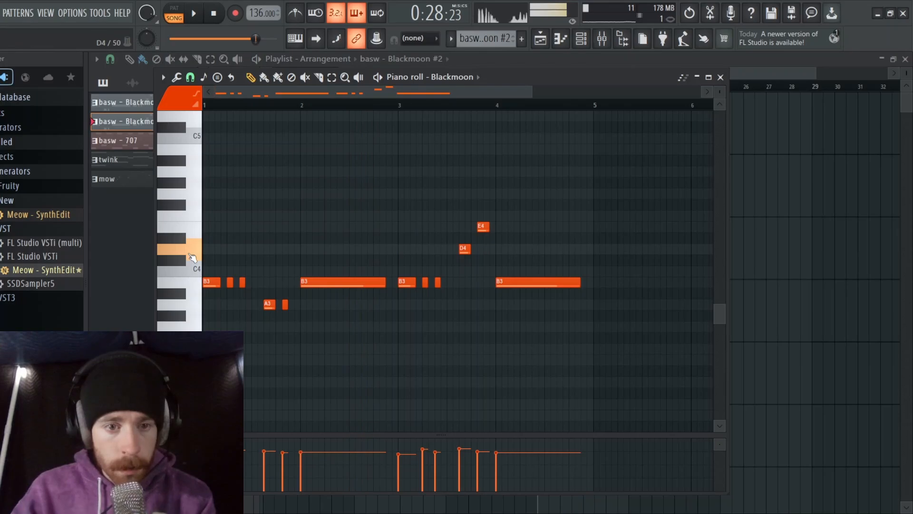
{"action": "left_click", "coordinate": [193, 218]}
{"action": "left_click", "coordinate": [193, 218]}
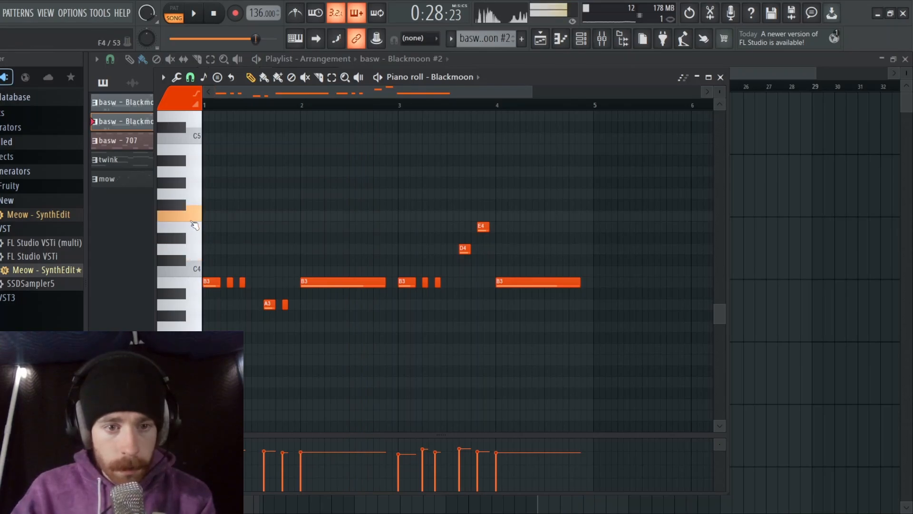
{"action": "left_click", "coordinate": [192, 201]}
{"action": "left_click", "coordinate": [201, 219]}
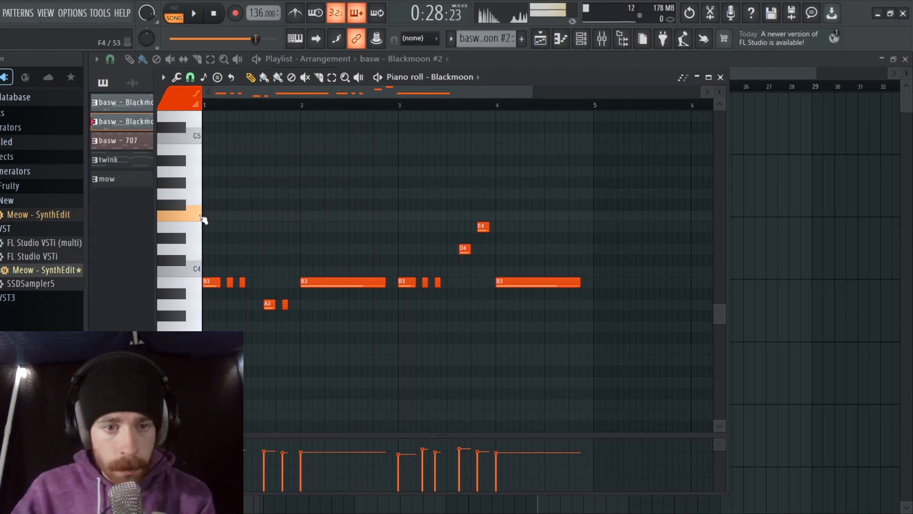
{"action": "left_click", "coordinate": [182, 183]}
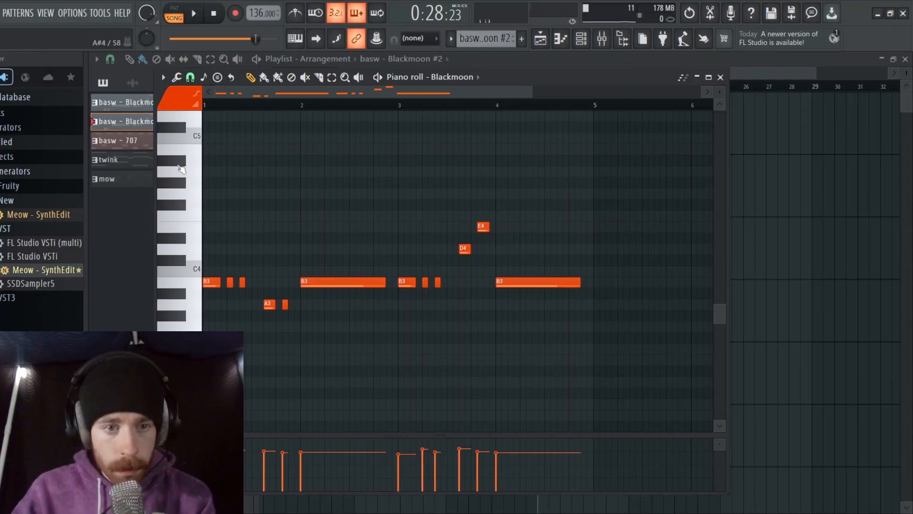
{"action": "left_click", "coordinate": [187, 185]}
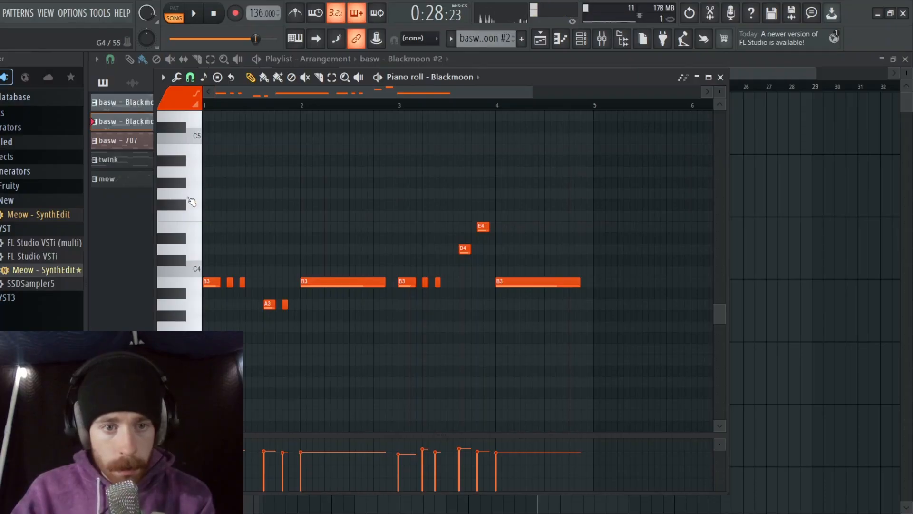
{"action": "left_click", "coordinate": [177, 248]}
{"action": "left_click", "coordinate": [178, 239]}
{"action": "left_click", "coordinate": [178, 240]}
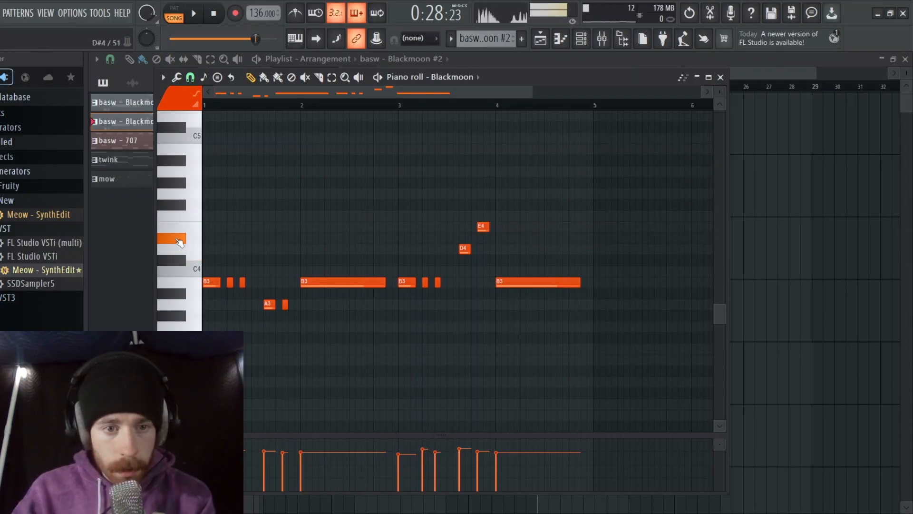
{"action": "left_click", "coordinate": [183, 294]}
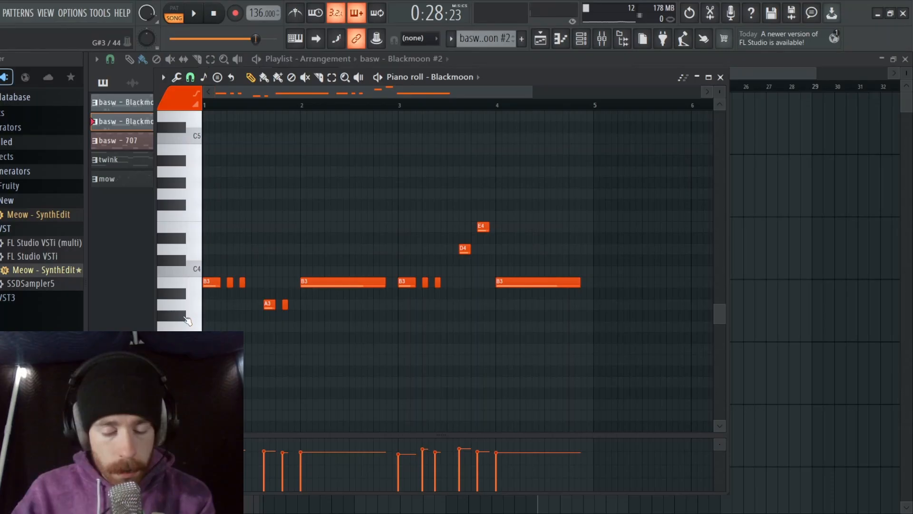
{"action": "left_click", "coordinate": [187, 319]}
{"action": "left_click", "coordinate": [180, 337]}
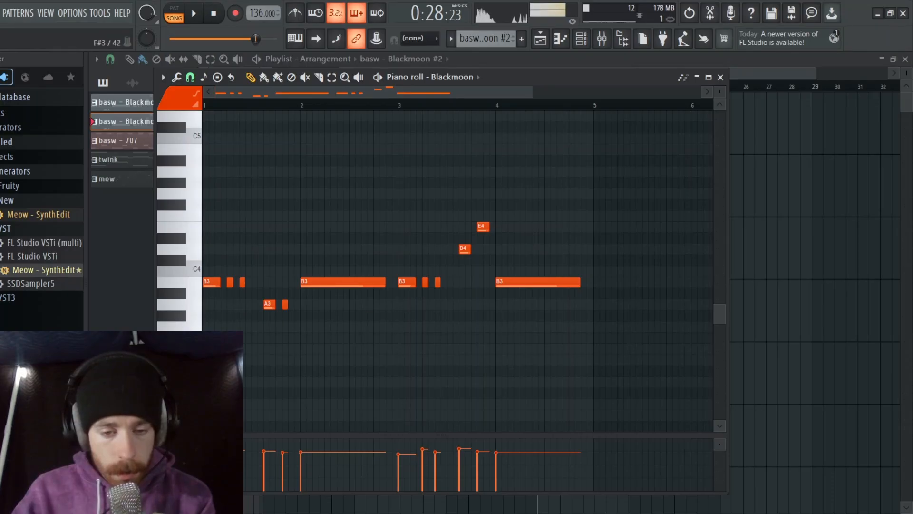
{"action": "left_click", "coordinate": [183, 382]}
{"action": "left_click", "coordinate": [183, 382]}
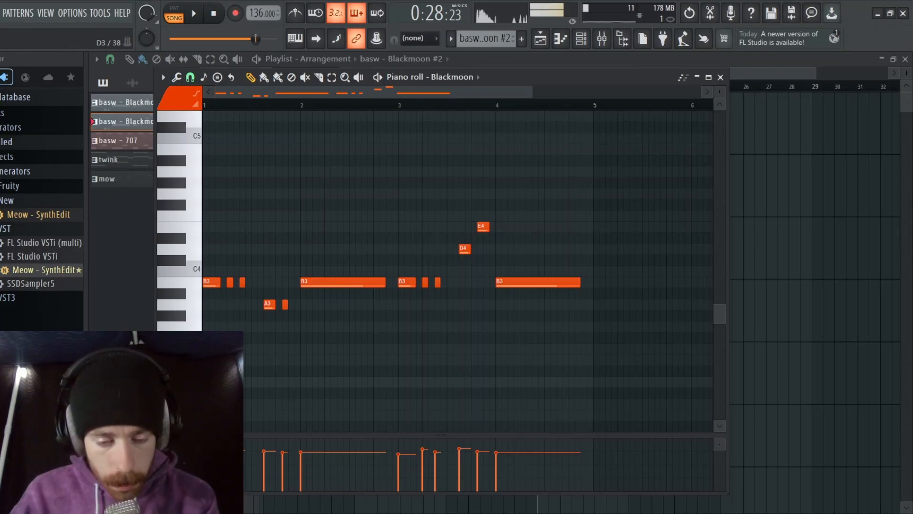
Transpose all notes of the basw - Blackmoon #2 pattern down one semitone and close the piano roll
{"action": "key", "text": "ctrl+a"}
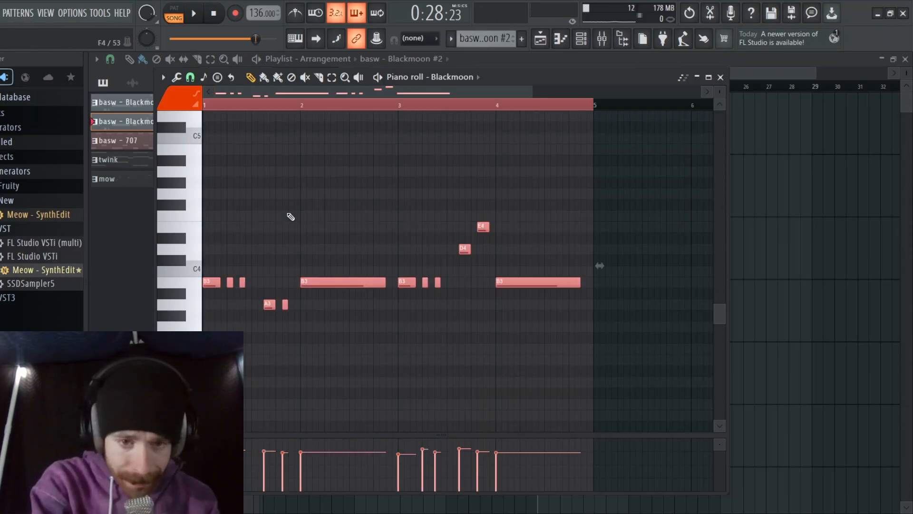
{"action": "key", "text": "Down"}
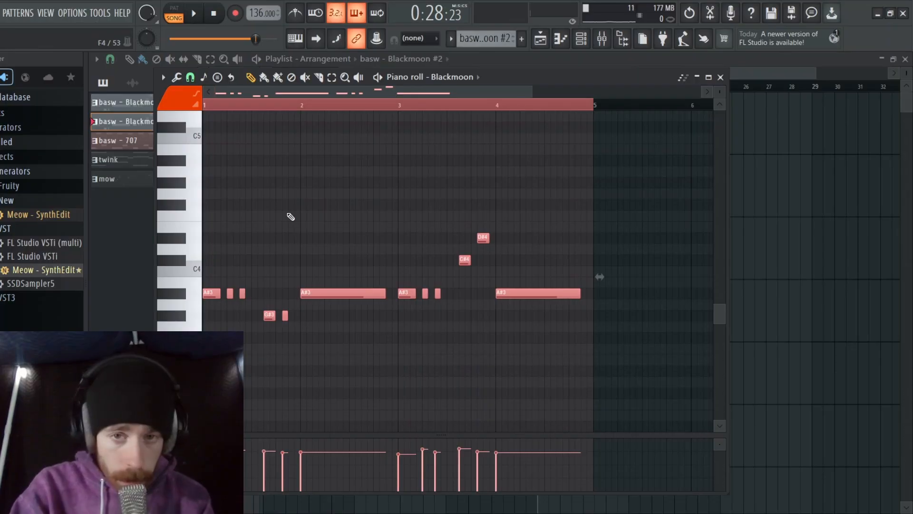
{"action": "left_click", "coordinate": [720, 77]}
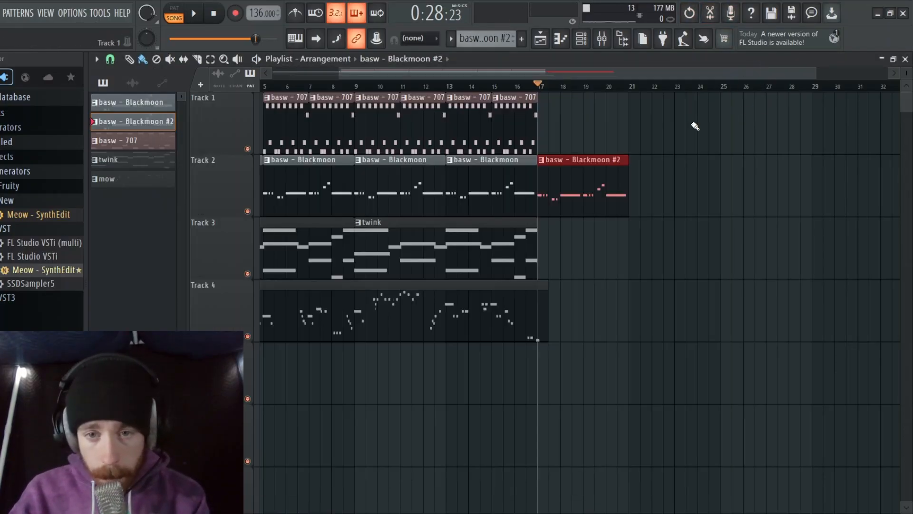
Add a twink clip at bar 17 on Track 3 and extend the basw - 707 clips on Track 1 up to bar 23
{"action": "left_click", "coordinate": [489, 241]}
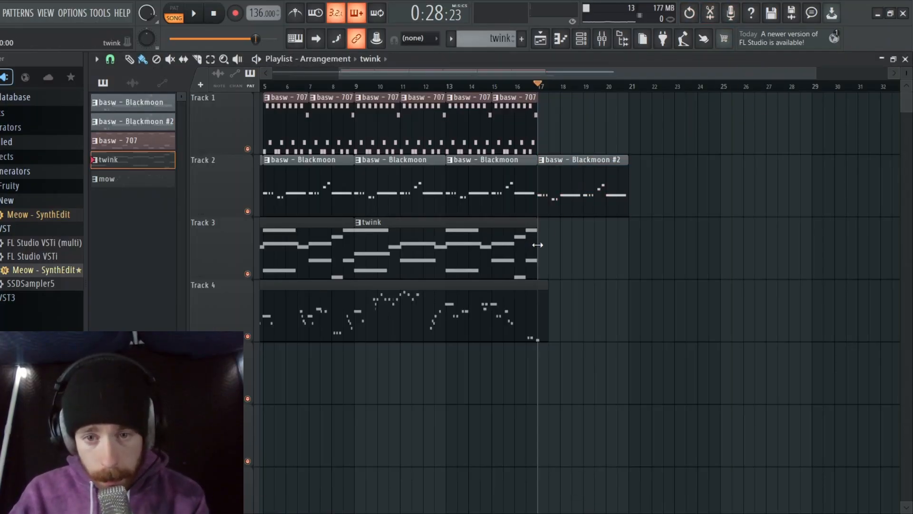
{"action": "left_click", "coordinate": [541, 245]}
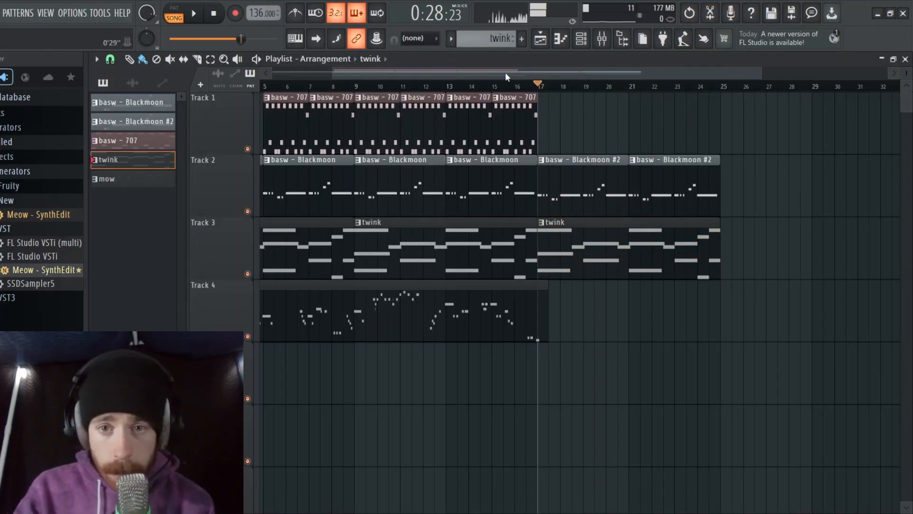
{"action": "left_click_drag", "start_coordinate": [521, 126], "coordinate": [701, 140]}
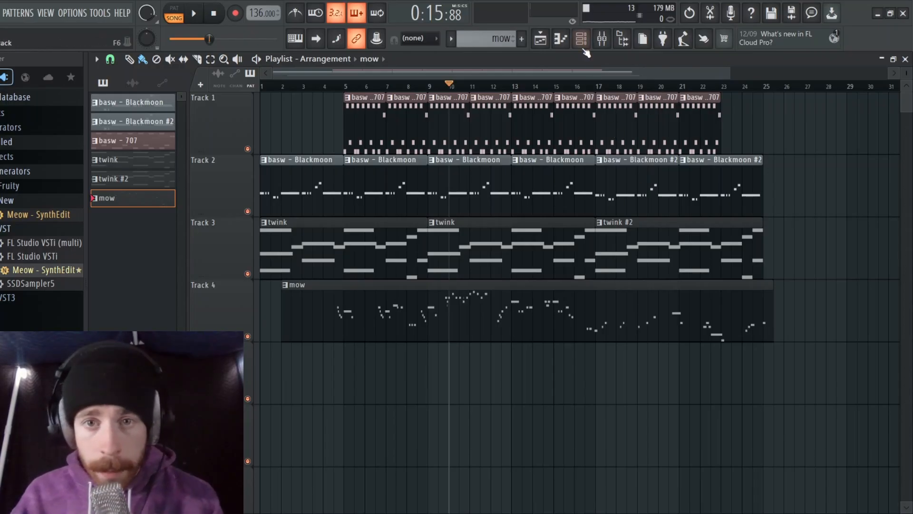
Load The God Particle in slot 8 of the Master track, set its amount to 71% and listen to the song
{"action": "left_click", "coordinate": [602, 38]}
{"action": "left_click", "coordinate": [233, 195]}
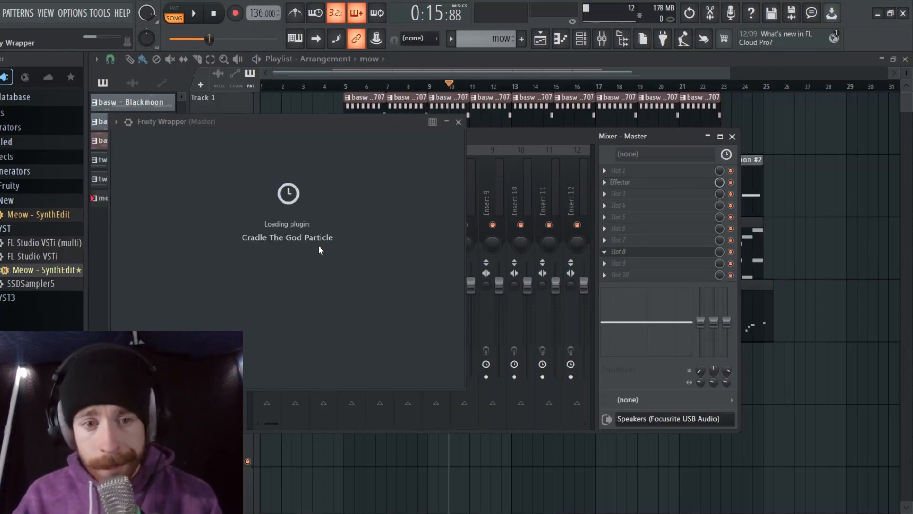
{"action": "left_click_drag", "start_coordinate": [290, 220], "coordinate": [296, 229]}
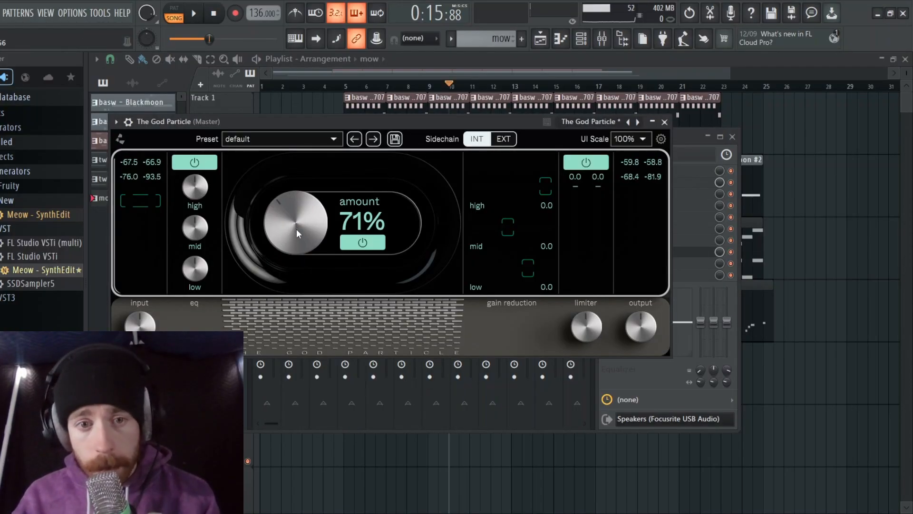
{"action": "key", "text": "space"}
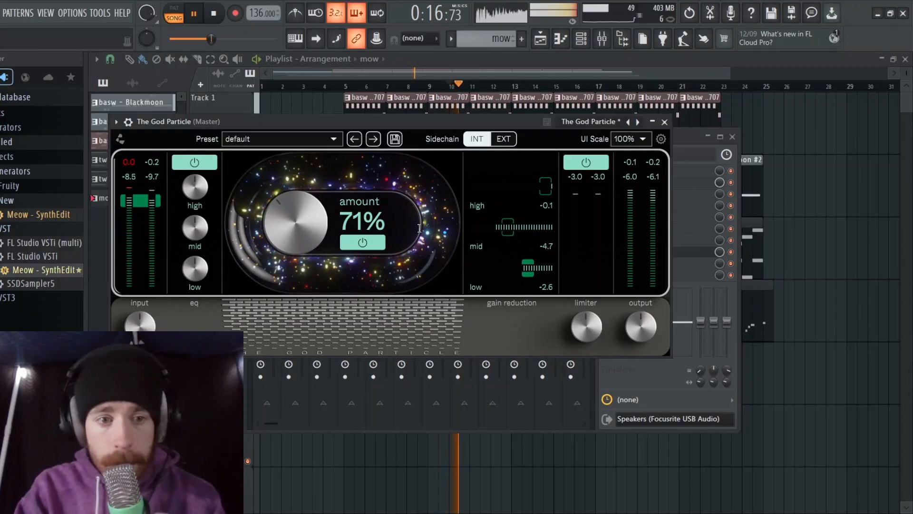
{"action": "key", "text": "space"}
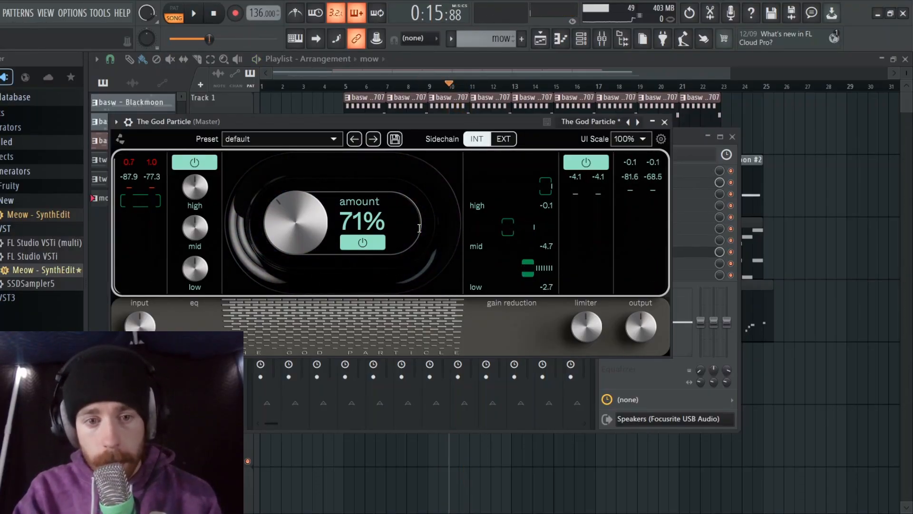
Disable The God Particle on the Master track, close the mixer and select the basw - Blackmoon pattern
{"action": "left_click", "coordinate": [665, 121]}
{"action": "left_click", "coordinate": [731, 252]}
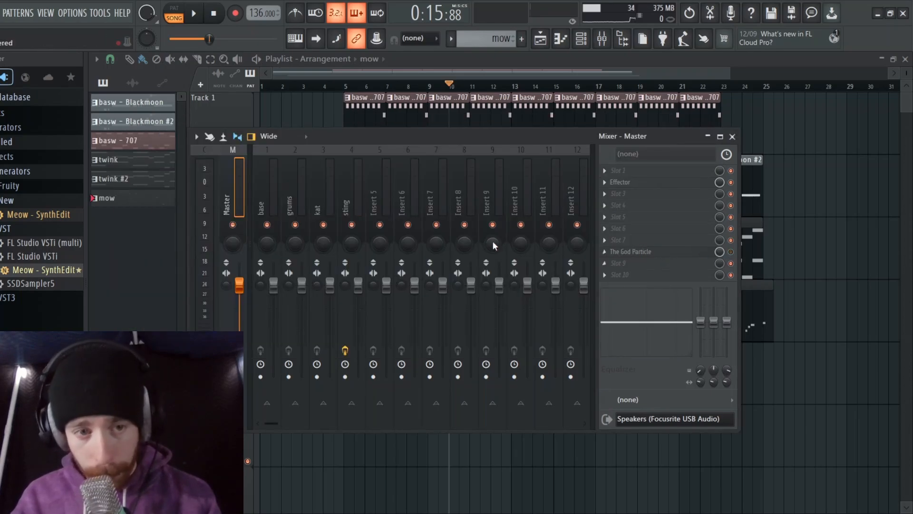
{"action": "key", "text": "F9"}
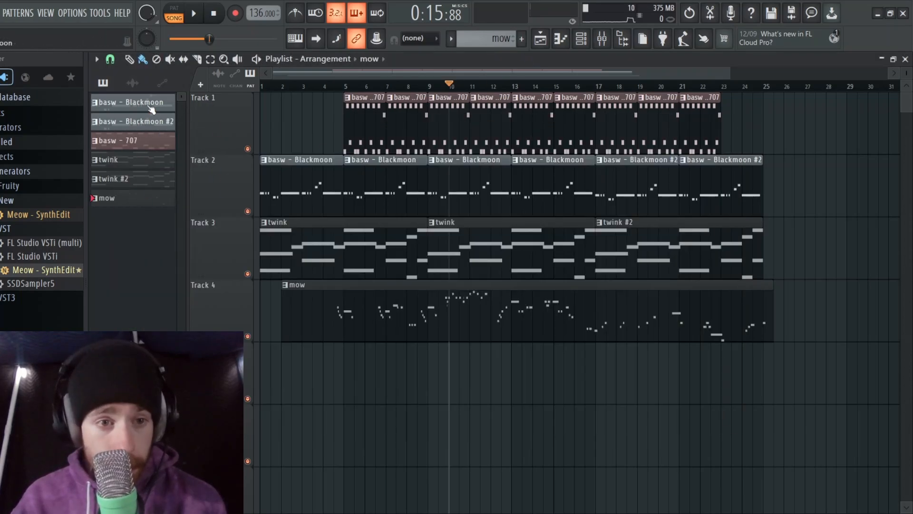
{"action": "left_click", "coordinate": [126, 102]}
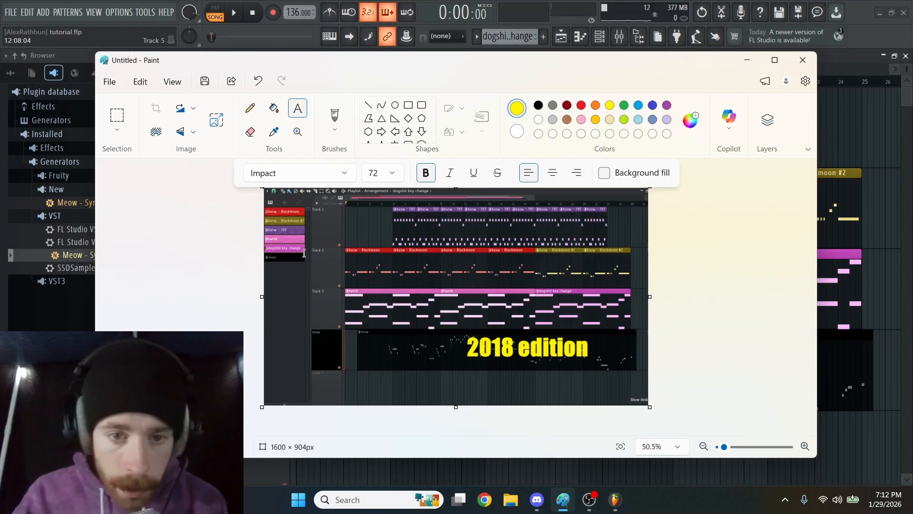
In Paint, undo the "2018 edition" text and import the face picture from a file, placing it over the lower left of the screenshot
{"action": "key", "text": "ctrl+z"}
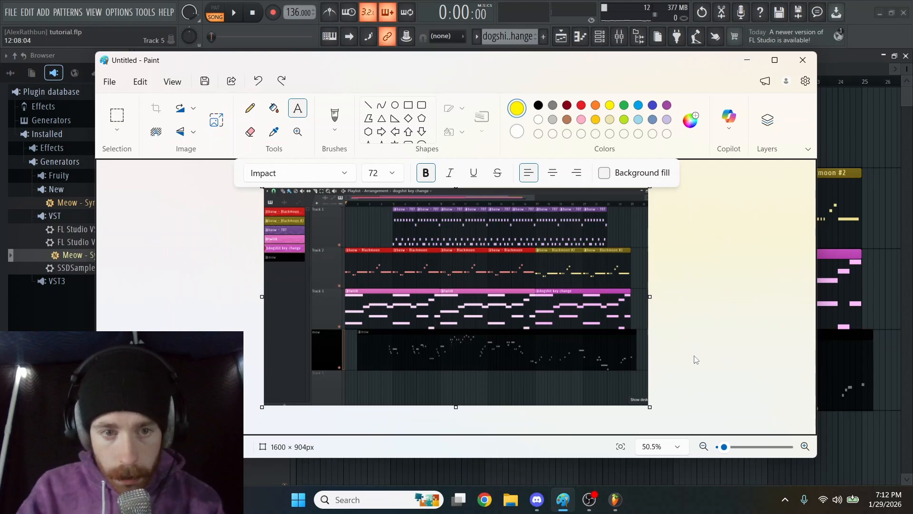
{"action": "left_click", "coordinate": [109, 82]}
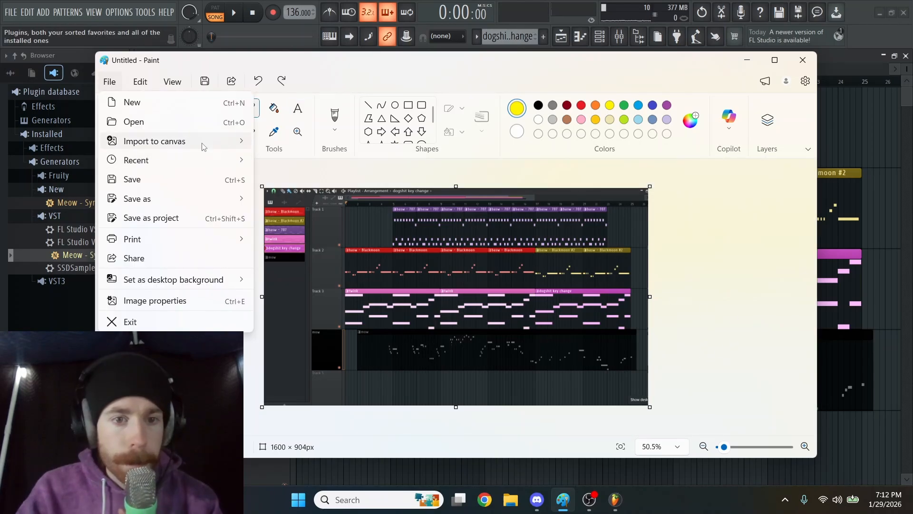
{"action": "mouse_move", "coordinate": [185, 141]}
{"action": "left_click", "coordinate": [271, 143]}
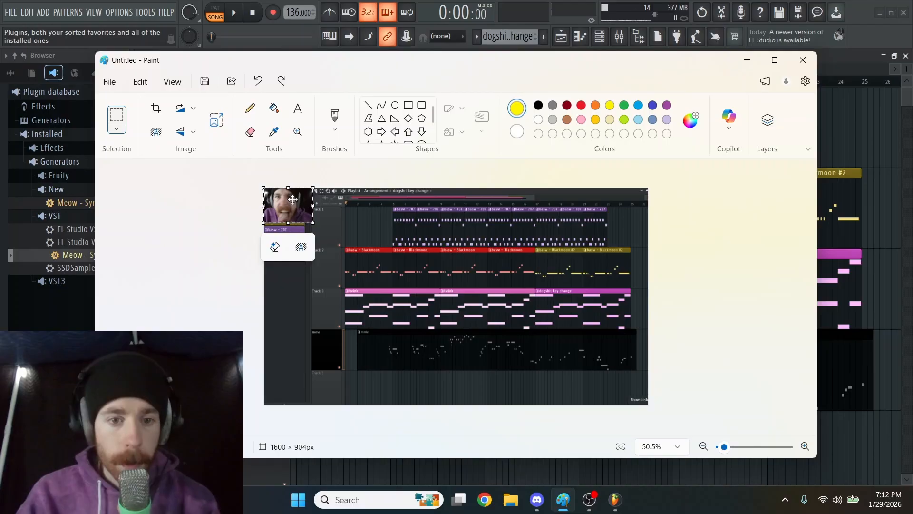
{"action": "left_click_drag", "start_coordinate": [292, 199], "coordinate": [521, 267]}
{"action": "left_click_drag", "start_coordinate": [491, 296], "coordinate": [421, 335]}
Add the title "TUTORIAL" in white bold Impact at size 172 across the upper part of the image, above the face
{"action": "left_click", "coordinate": [298, 109]}
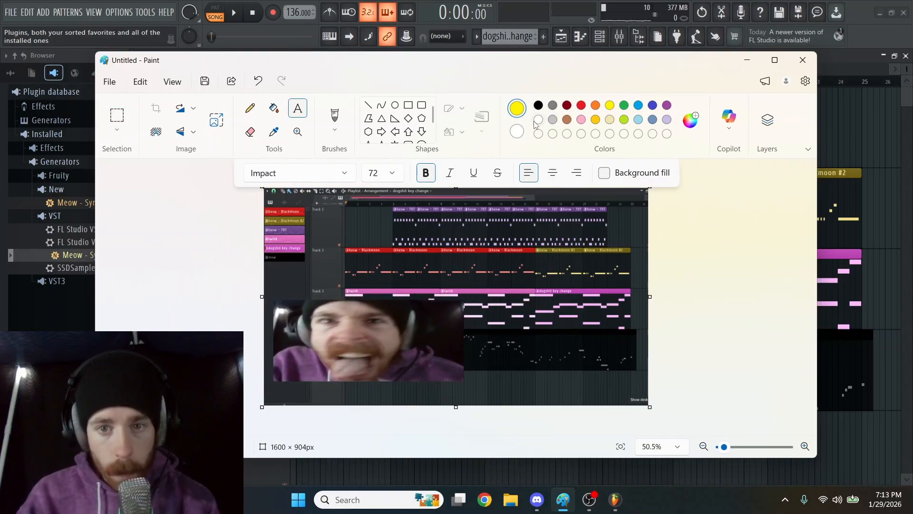
{"action": "left_click", "coordinate": [322, 230]}
{"action": "type", "text": "TUTORIAL"}
{"action": "key", "text": "ctrl+a"}
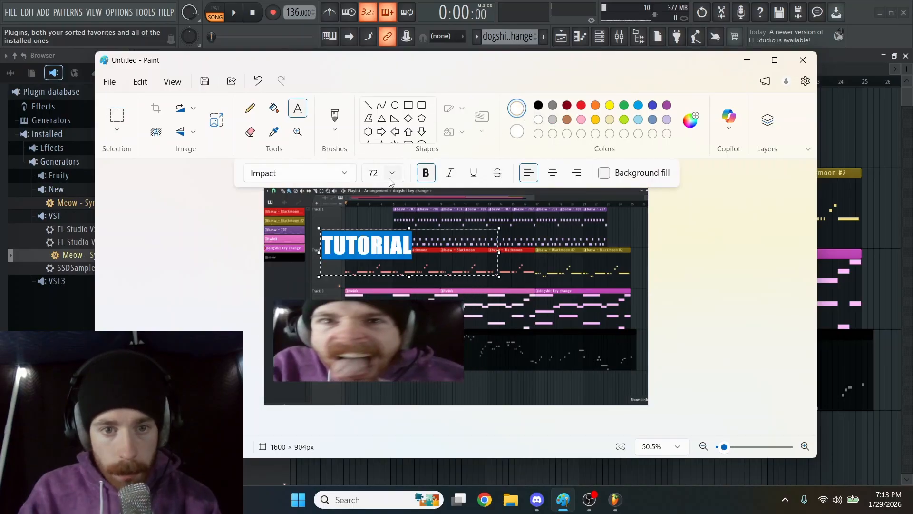
{"action": "left_click", "coordinate": [392, 173]}
{"action": "scroll", "coordinate": [391, 373], "scroll_direction": "down", "scroll_amount": 1}
{"action": "scroll", "coordinate": [374, 358], "scroll_direction": "down", "scroll_amount": 1}
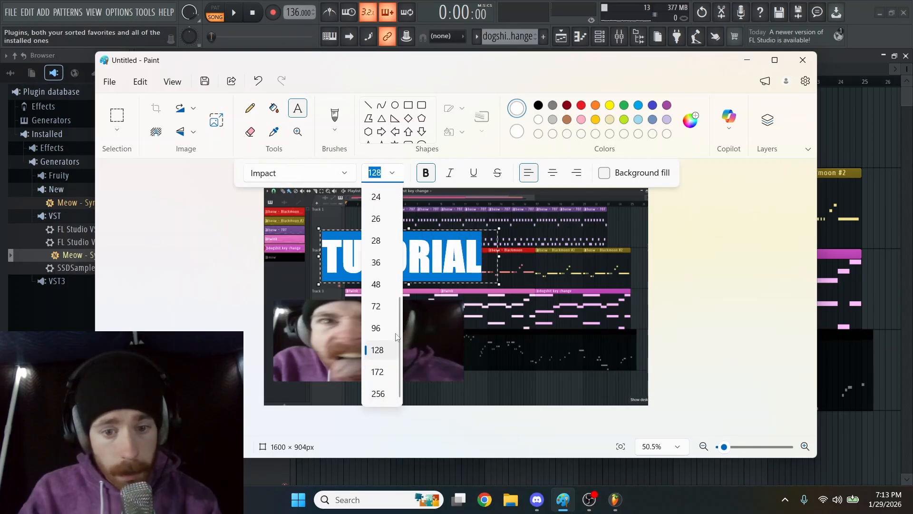
{"action": "left_click", "coordinate": [377, 371]}
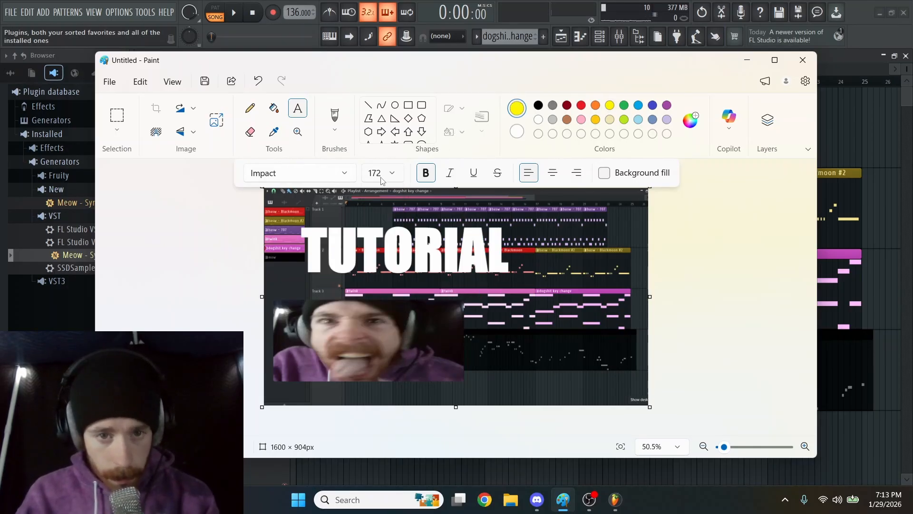
Add the text "2019 EDITION" in yellow bold Impact at size 96 to the right of the face
{"action": "left_click", "coordinate": [392, 173]}
{"action": "left_click", "coordinate": [376, 329]}
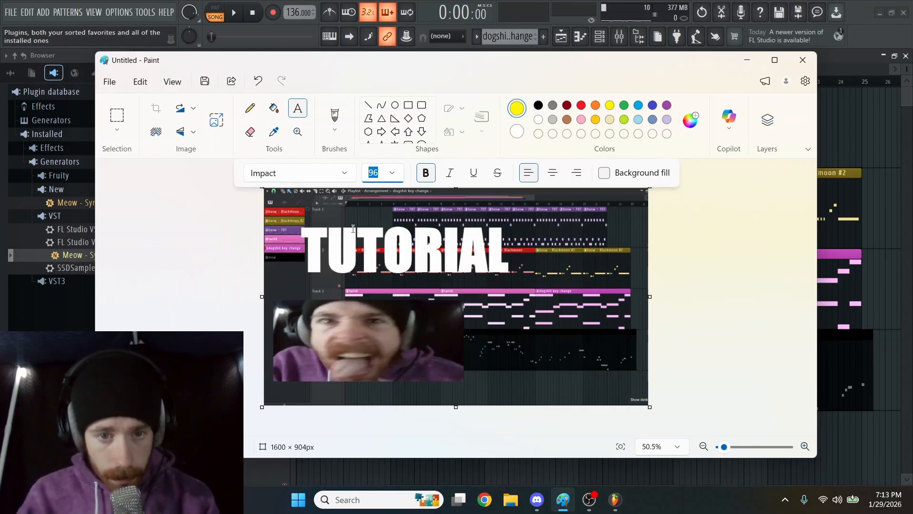
{"action": "left_click", "coordinate": [501, 338]}
{"action": "type", "text": "20"}
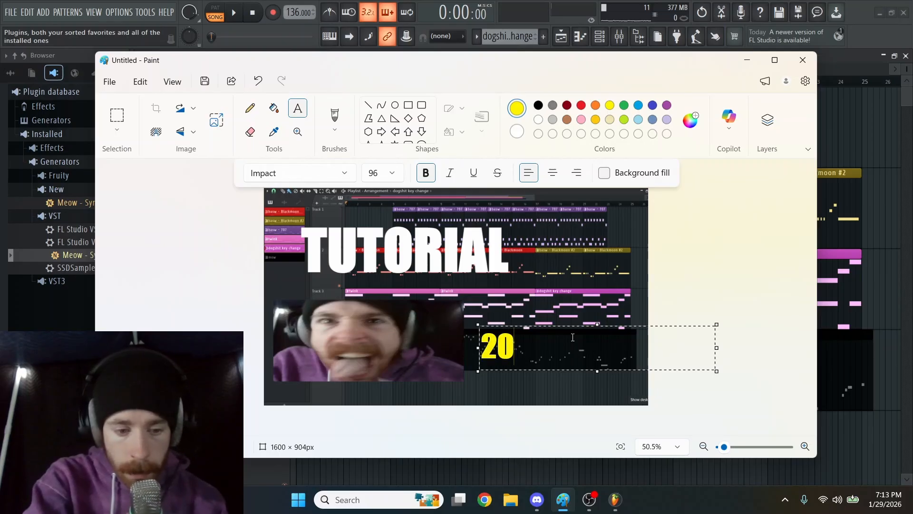
{"action": "type", "text": "19 ED"}
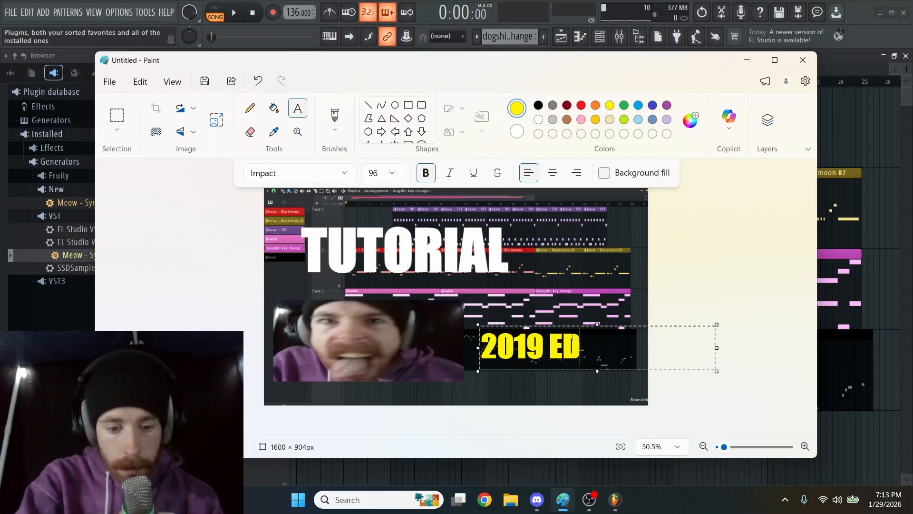
{"action": "type", "text": "ITION"}
{"action": "left_click", "coordinate": [709, 259]}
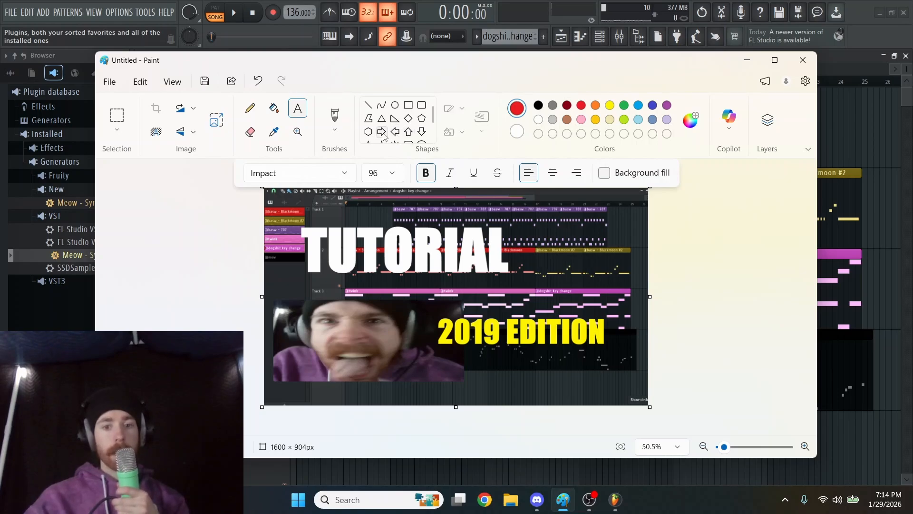
Draw a solid red left-pointing arrow between the title and "2019 EDITION", aimed at the face
{"action": "left_click", "coordinate": [395, 133]}
{"action": "left_click_drag", "start_coordinate": [383, 285], "coordinate": [443, 328]}
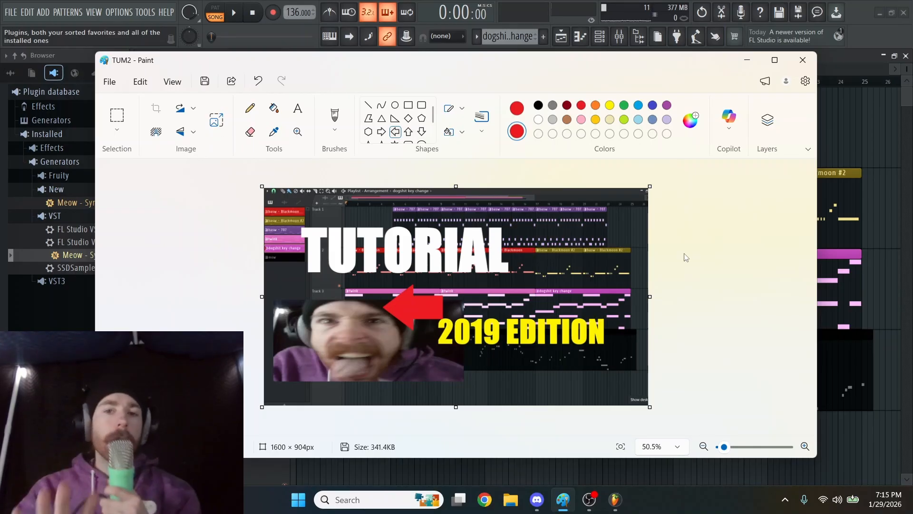
Minimize Paint, switch to OBS and stop the recording
{"action": "left_click", "coordinate": [748, 61]}
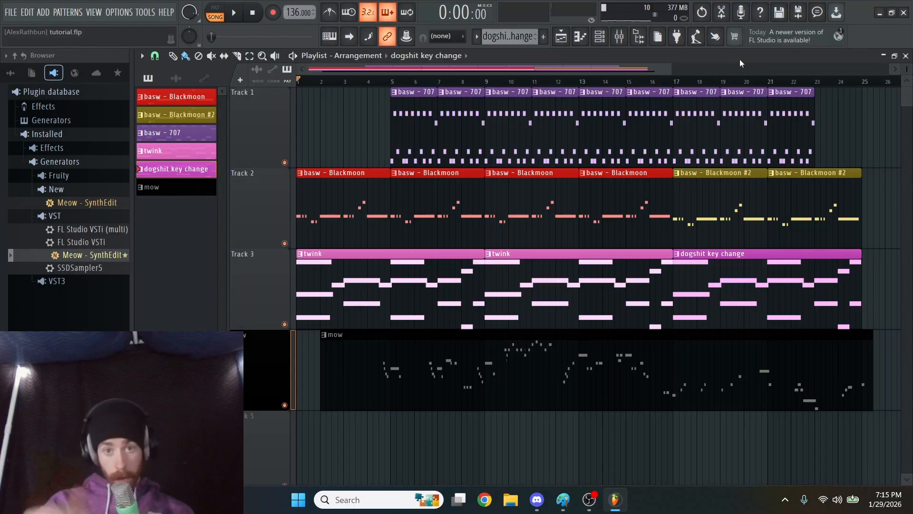
{"action": "key", "text": "alt+Tab"}
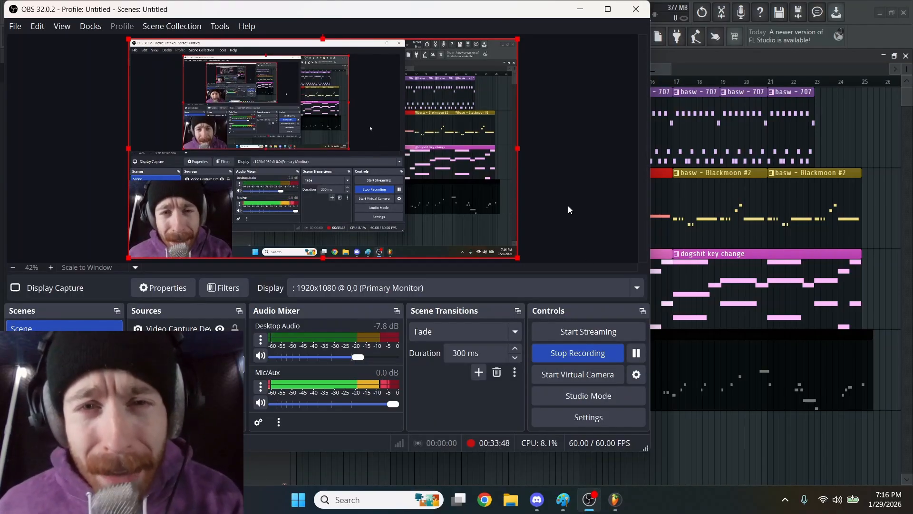
{"action": "left_click", "coordinate": [585, 355]}
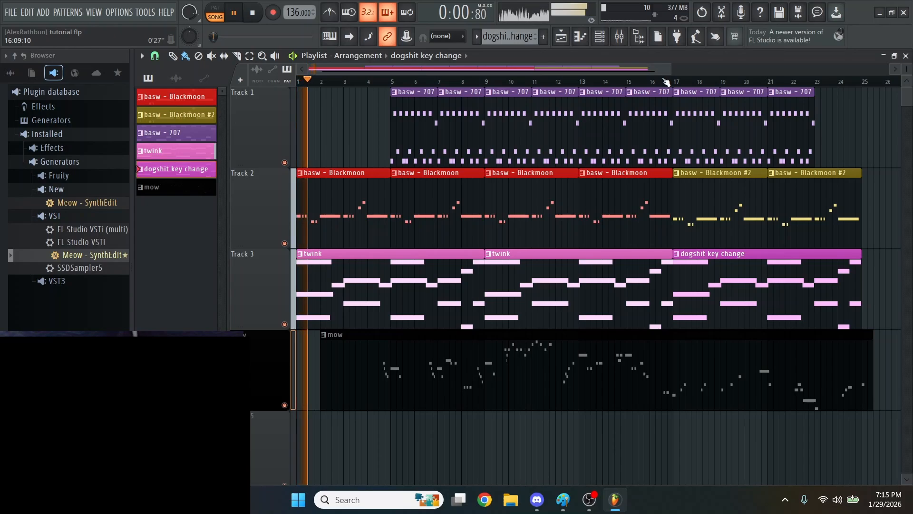